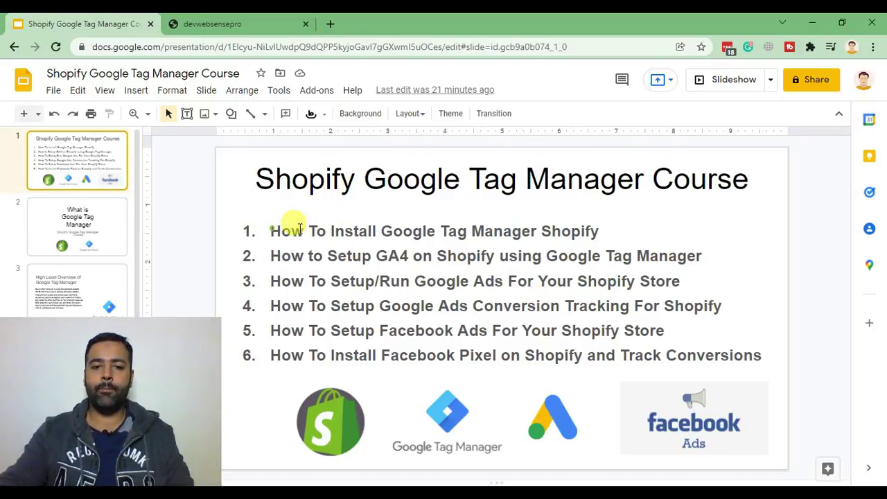
- Highlight each course topic on slide 1: Install GTM, GA4 setup, Google Ads setup, conversion tracking, Facebook Ads setup
triple_click(586, 229)
left_click(601, 235)
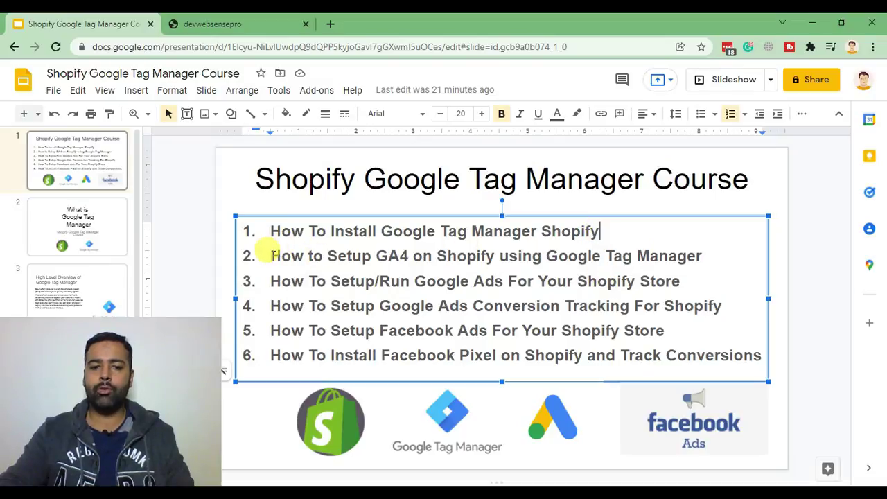
left_click_drag(271, 254, 701, 256)
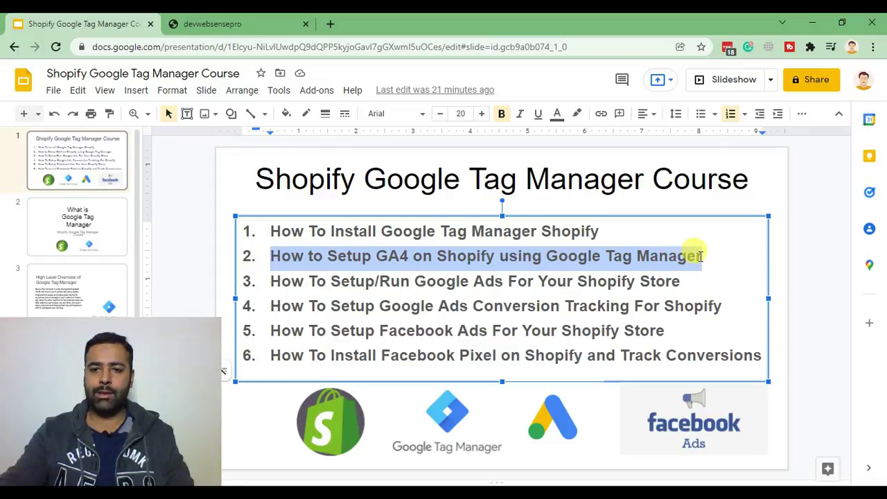
left_click(366, 281)
left_click_drag(269, 280, 683, 281)
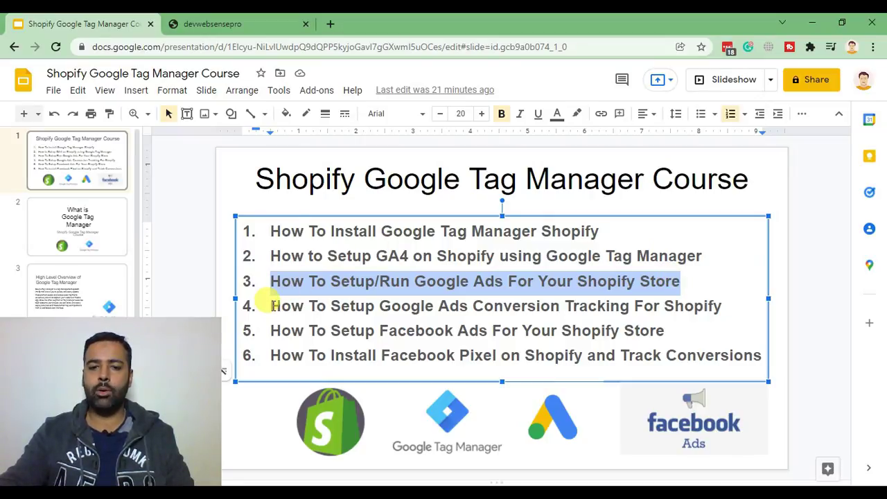
left_click_drag(271, 306, 723, 309)
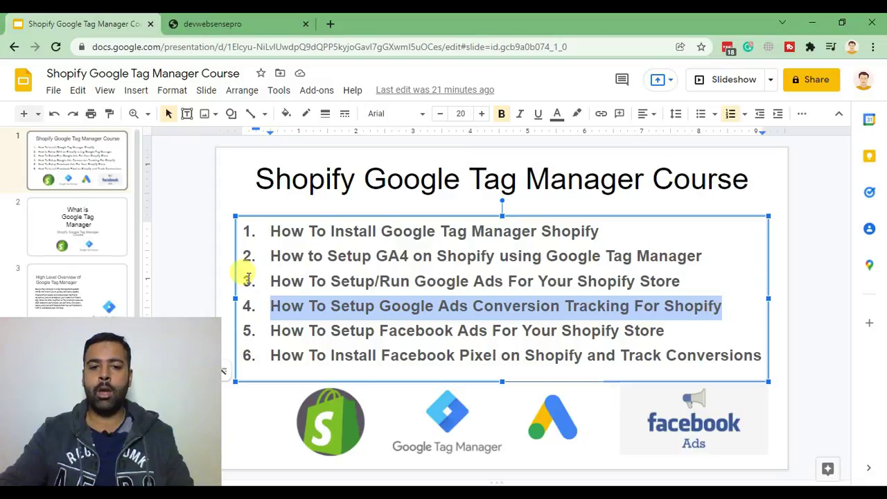
left_click_drag(271, 332, 670, 331)
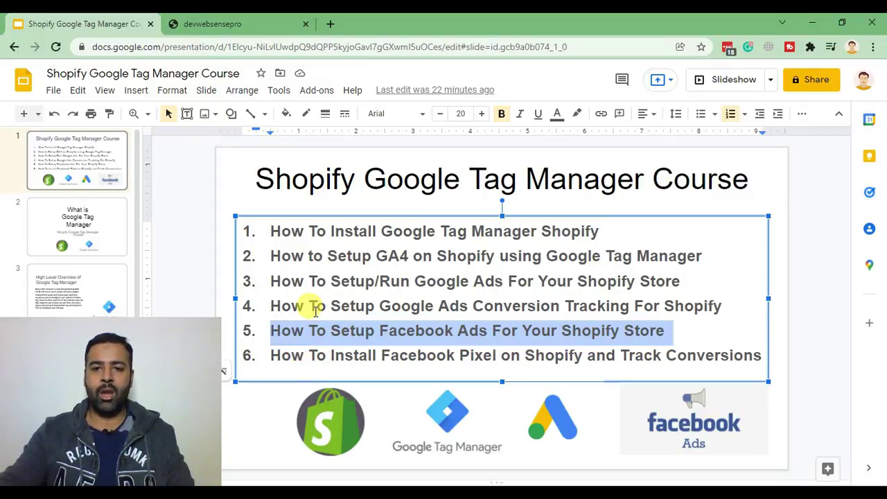
left_click_drag(269, 231, 601, 233)
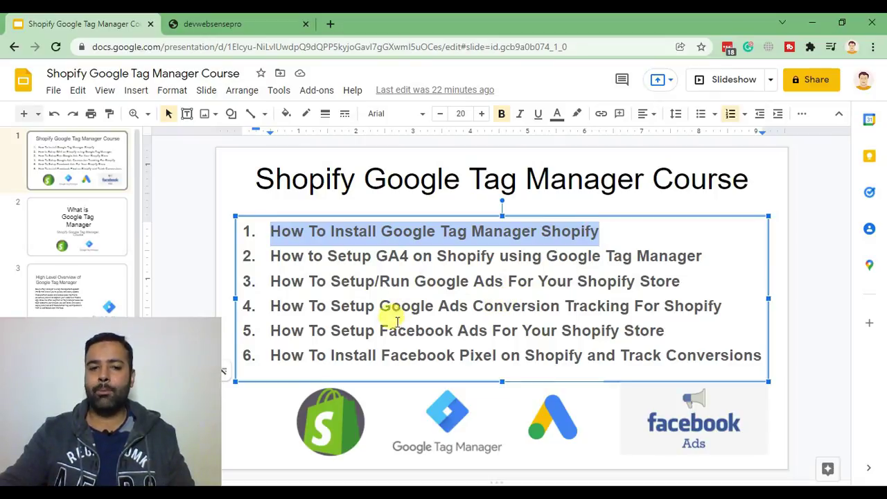
left_click_drag(157, 409, 822, 403)
- Move through slide 2 to slide 3, High Level Overview of Google Tag Manager
left_click(104, 243)
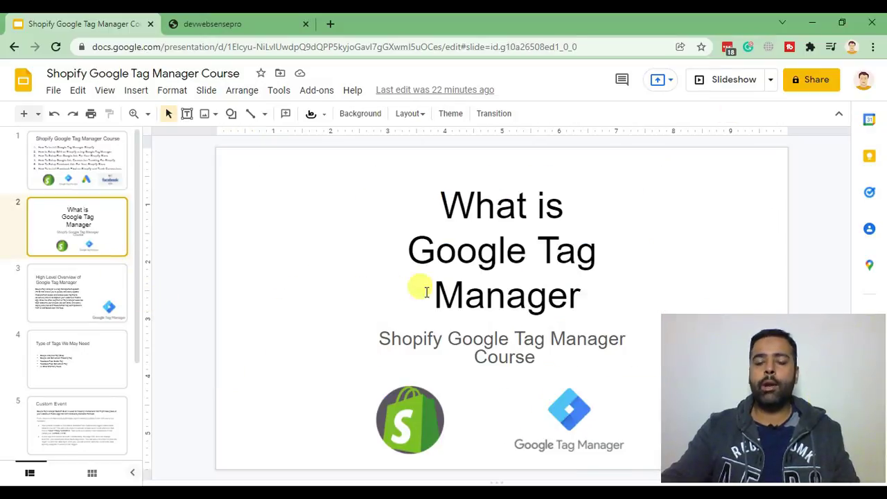
left_click(72, 288)
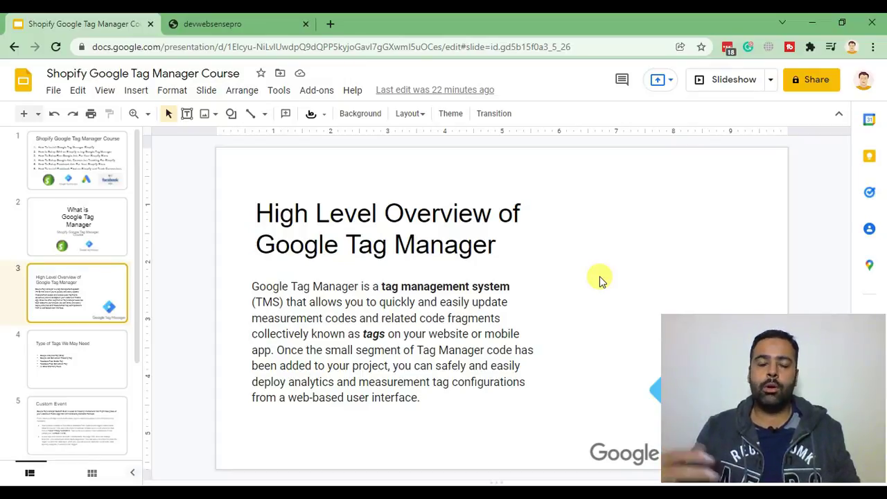
- Highlight slide 4's bullets (GA tag, Google Ads conversion, Facebook Pixel global and conversion), then show slide 5
left_click(73, 341)
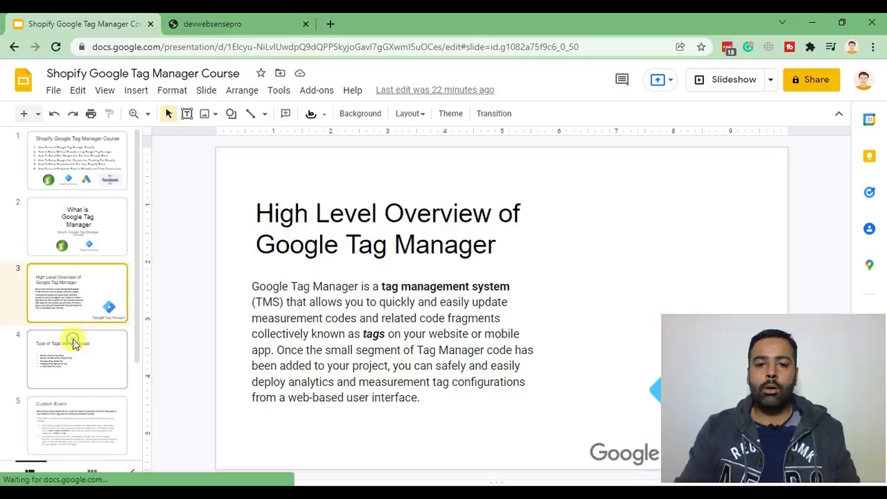
left_click_drag(301, 286, 376, 286)
left_click_drag(470, 306, 304, 303)
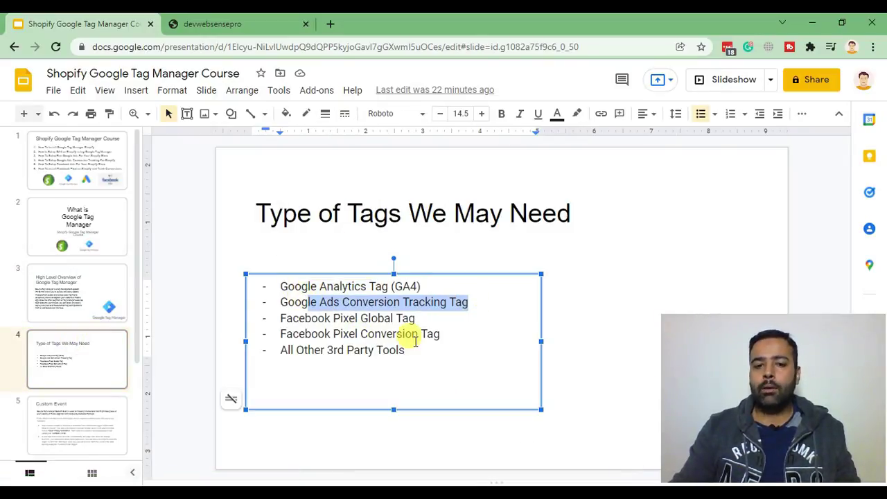
left_click_drag(415, 319, 292, 326)
left_click_drag(440, 333, 299, 335)
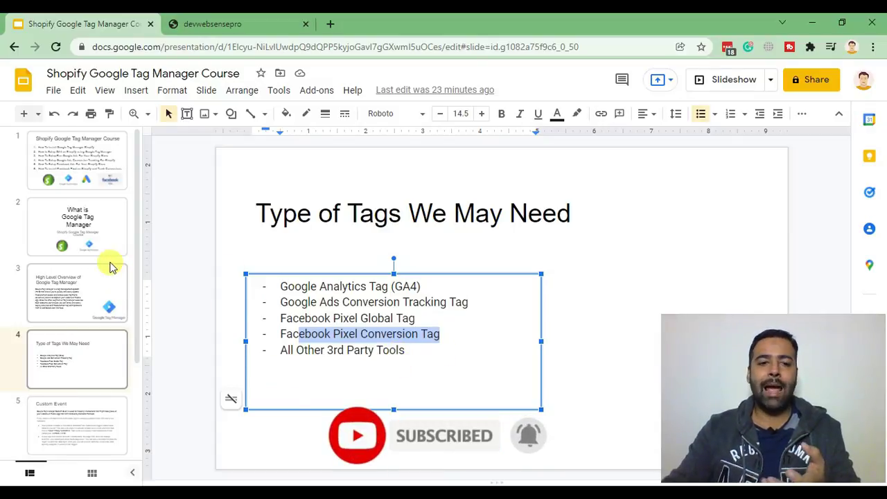
scroll(110, 265, "down", 2)
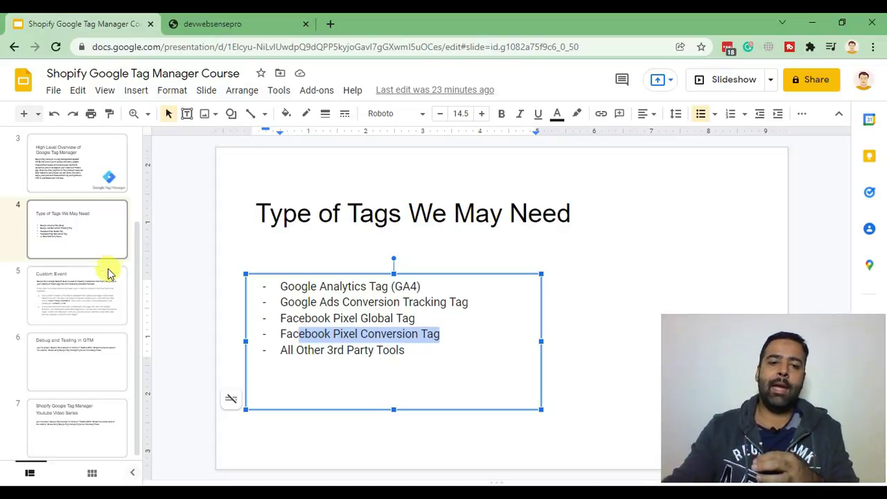
left_click(88, 295)
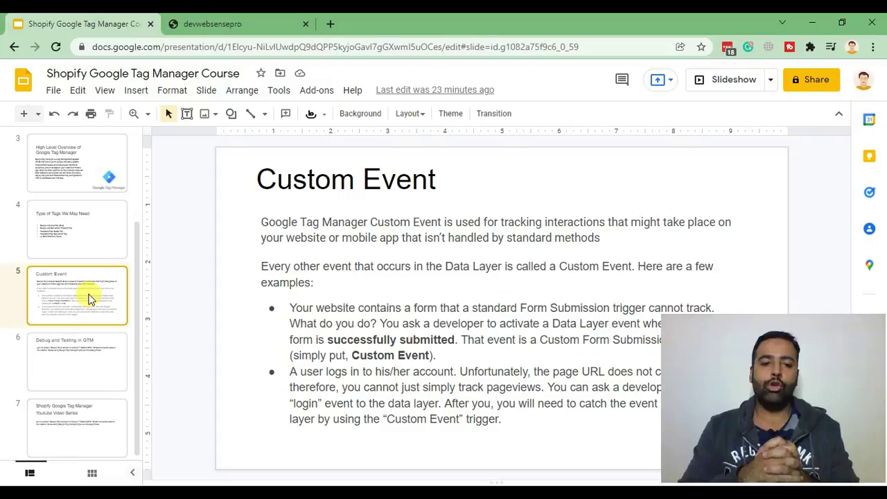
- Show slide 6, Debug and Testing in GTM, then the closing YouTube video series slide
left_click(71, 368)
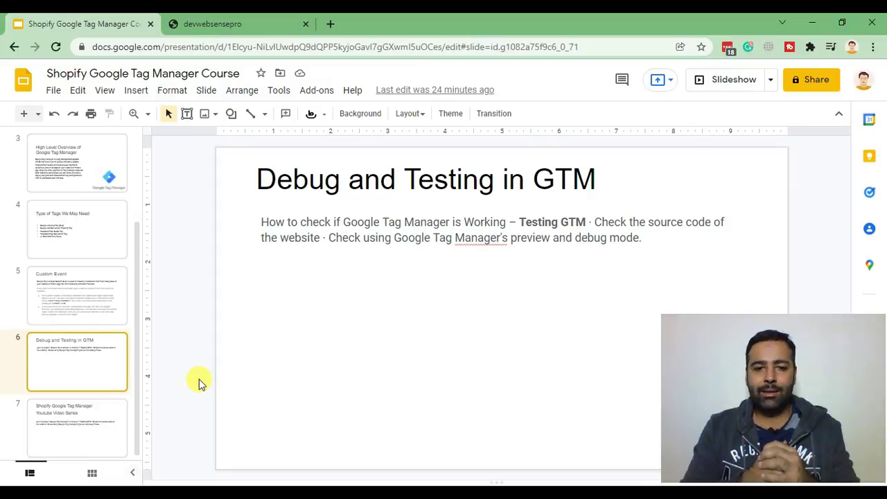
left_click(72, 404)
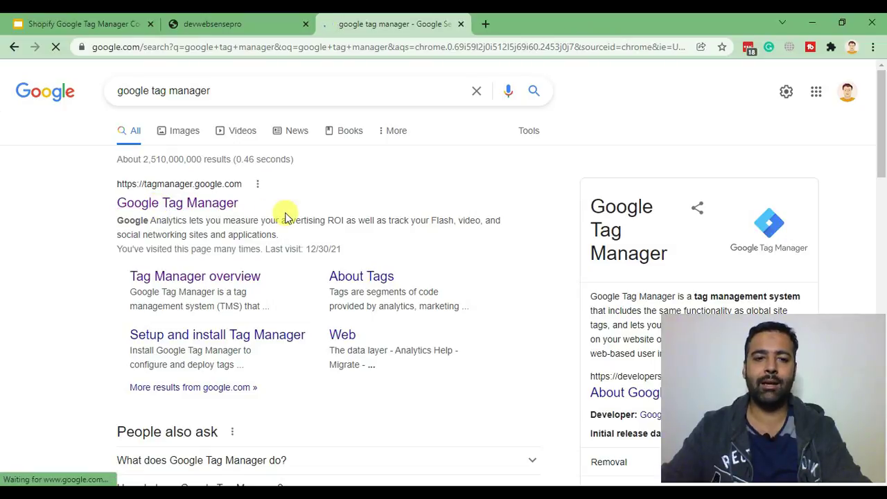
- Follow the tagmanager.google.com search result to the Tag Manager accounts overview
left_click(203, 205)
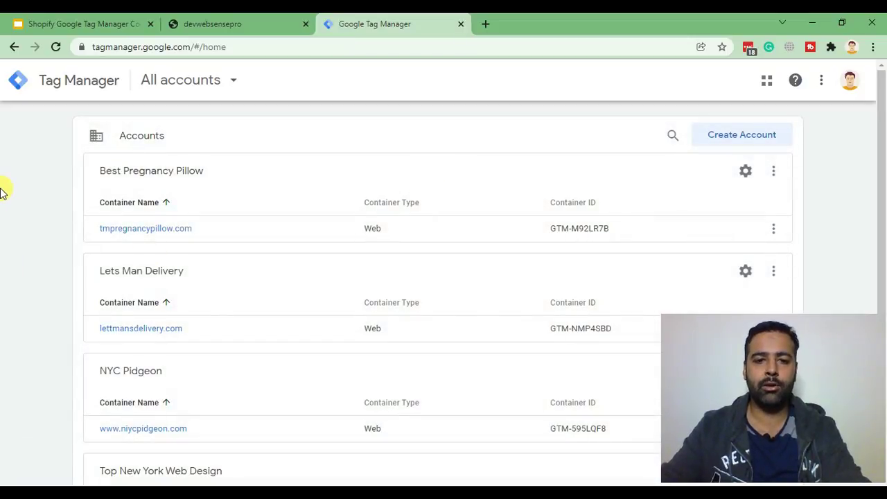
- Create a new account named 'Shopify Tag Manager Course', keeping United States as the country
scroll(2, 192, "down", 3)
scroll(2, 192, "up", 3)
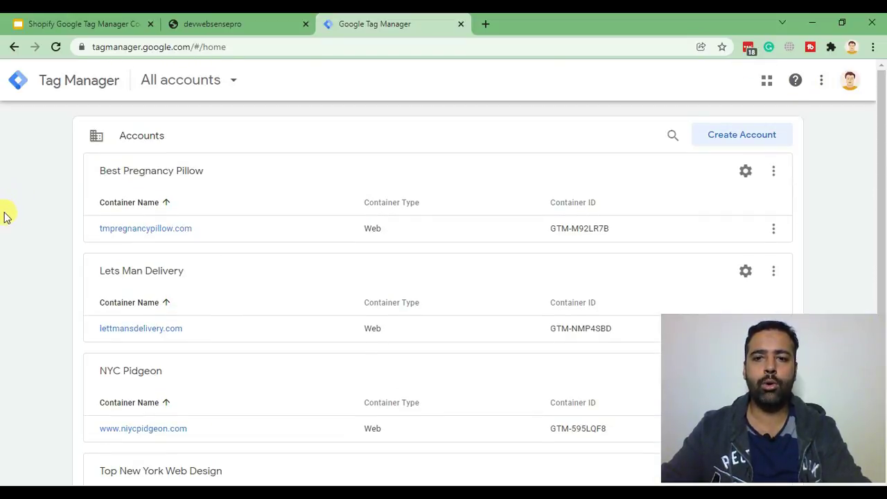
left_click(728, 138)
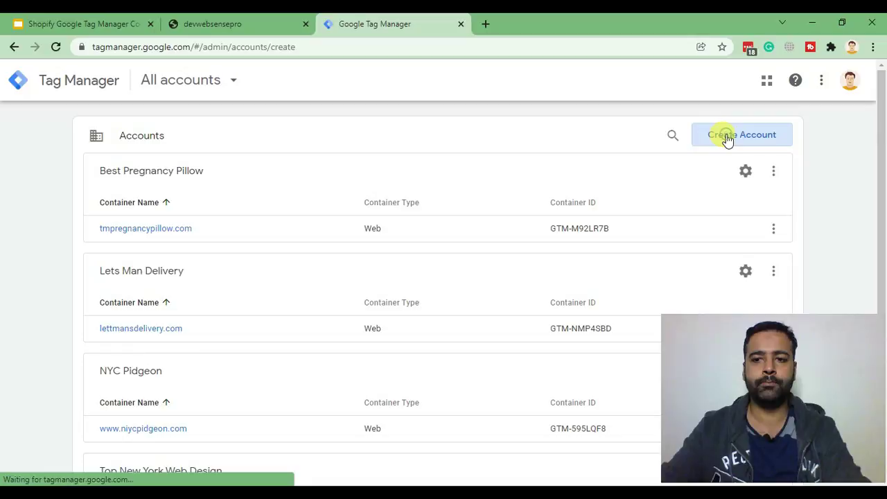
scroll(352, 167, "down", 2)
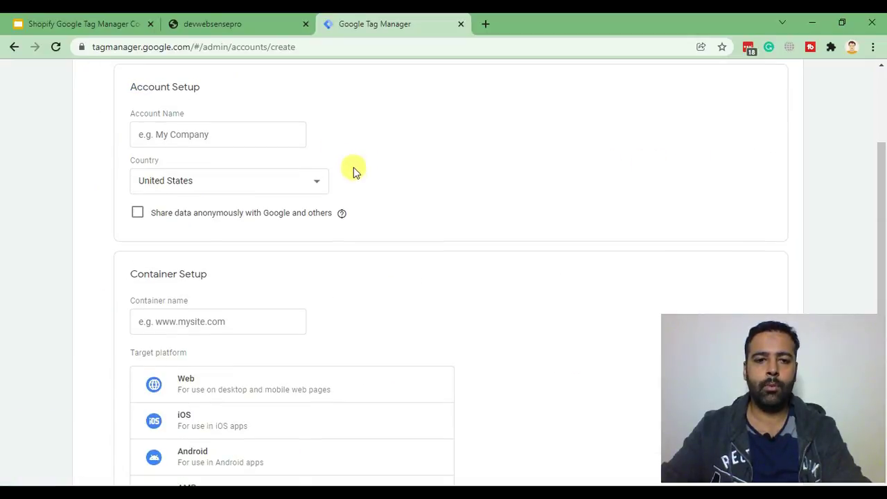
left_click(229, 133)
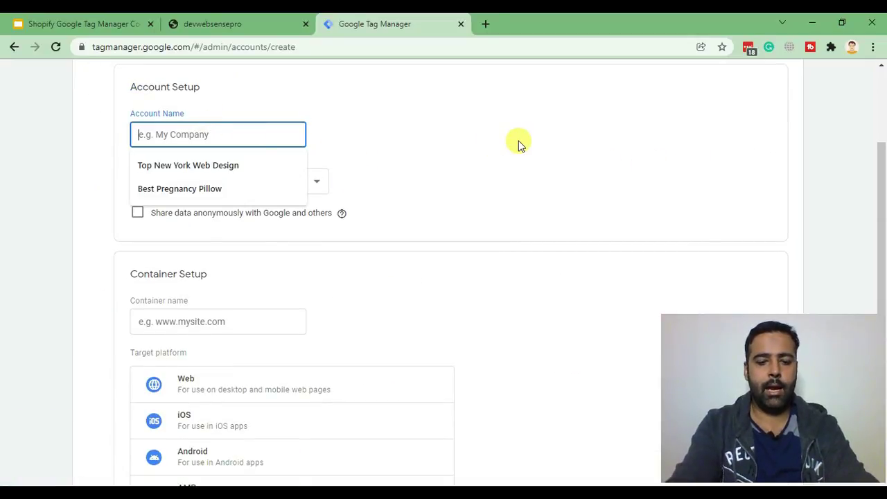
type("Tag Manager Course")
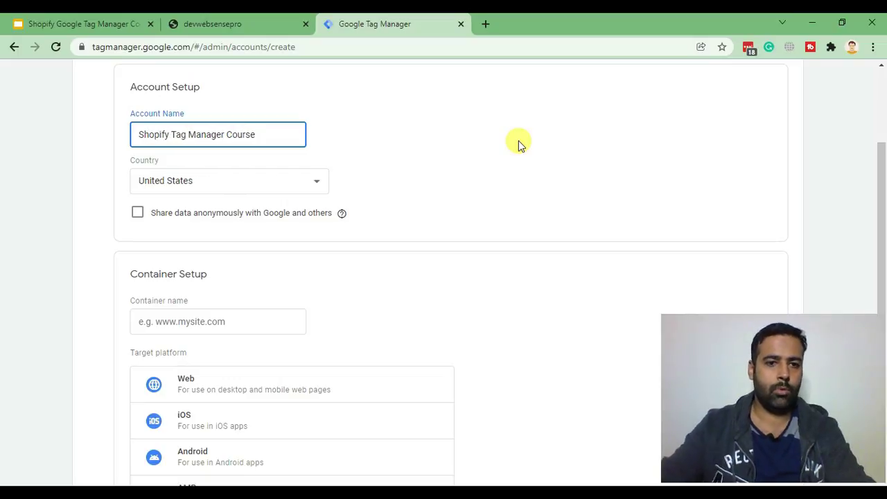
scroll(442, 143, "down", 1)
scroll(443, 144, "up", 1)
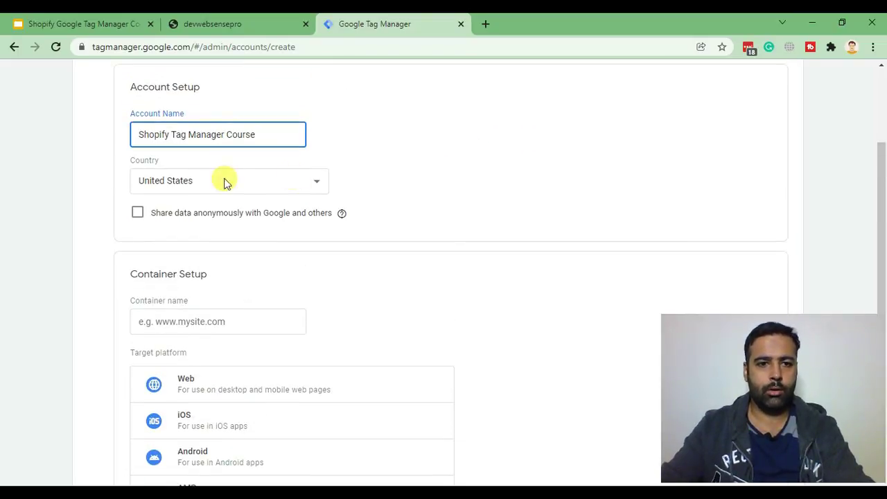
scroll(384, 142, "down", 3)
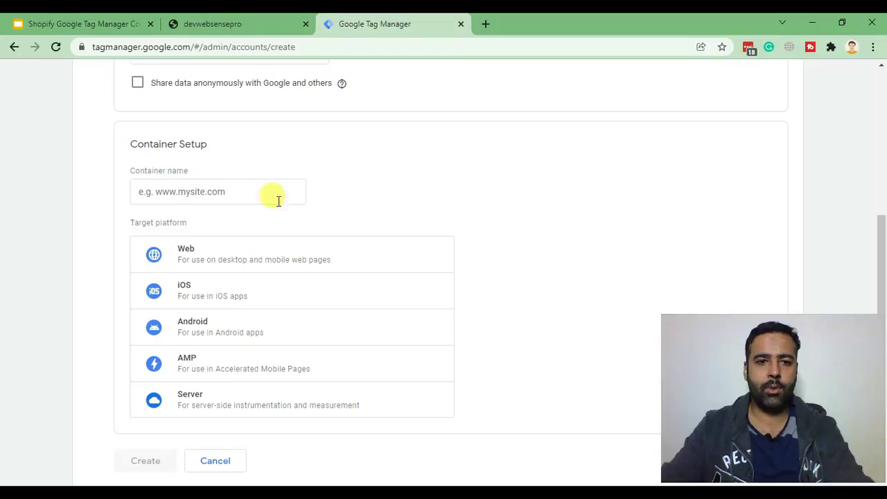
- Copy the store domain devwebsensepro.myshopify.com from the Shopify tab's address bar
left_click(222, 190)
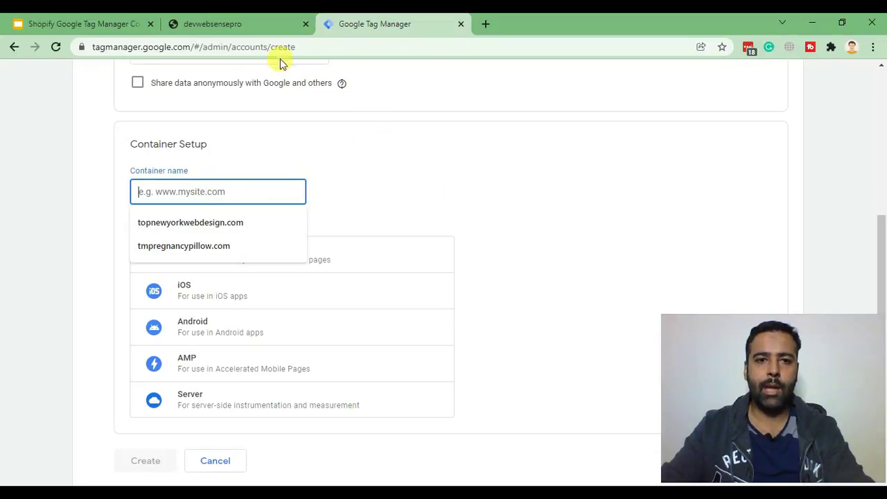
left_click(246, 27)
left_click(242, 47)
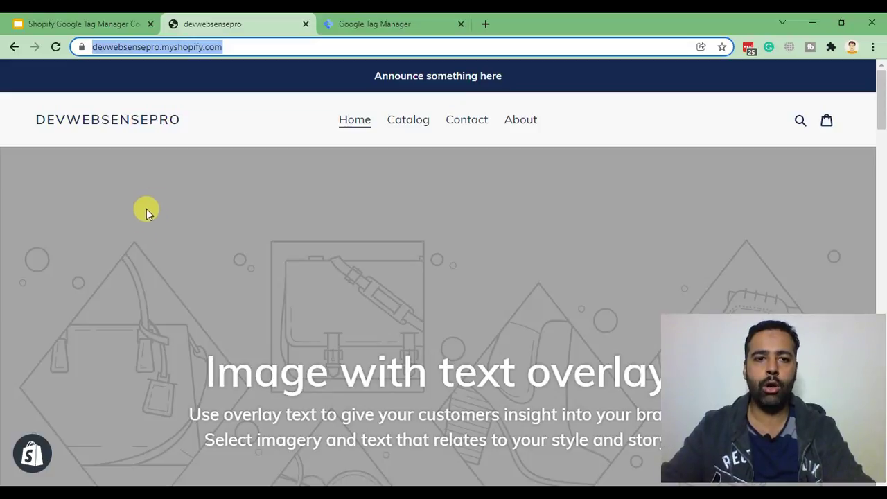
left_click(236, 140)
left_click_drag(242, 50, 115, 25)
key("ctrl+c")
- Paste the domain as the container name and choose Web as the target platform
left_click(340, 21)
left_click(208, 192)
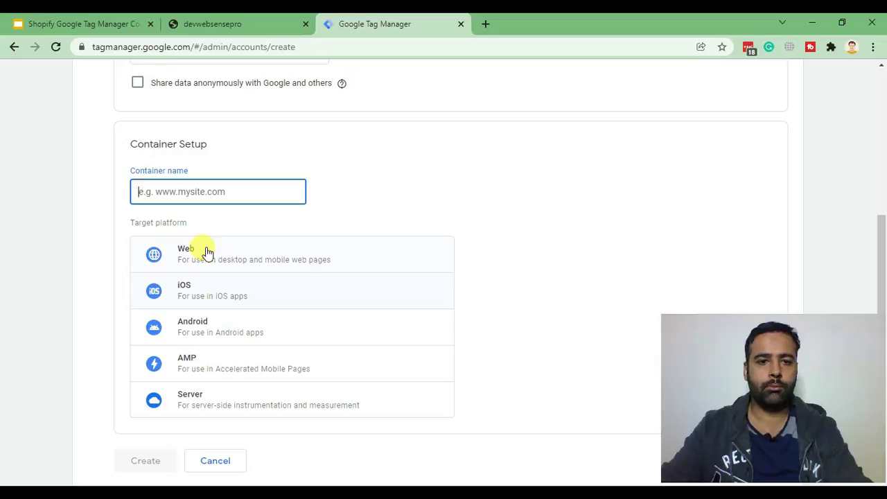
key("ctrl+v")
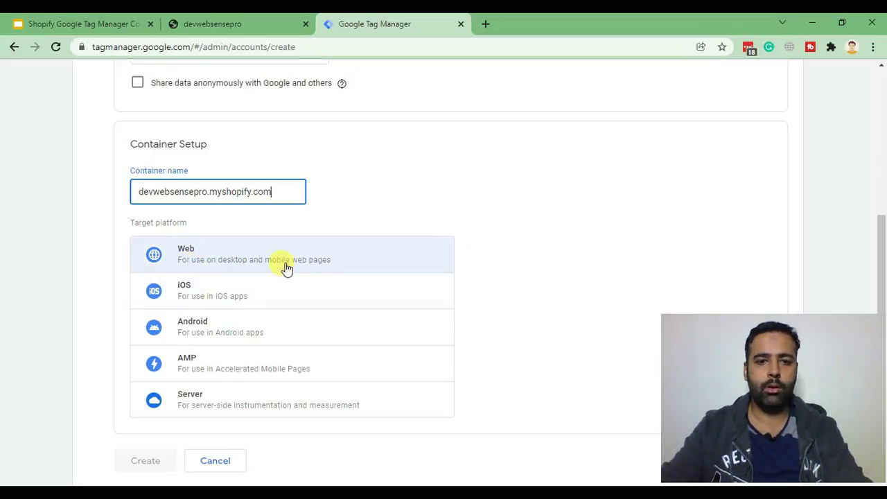
left_click(250, 265)
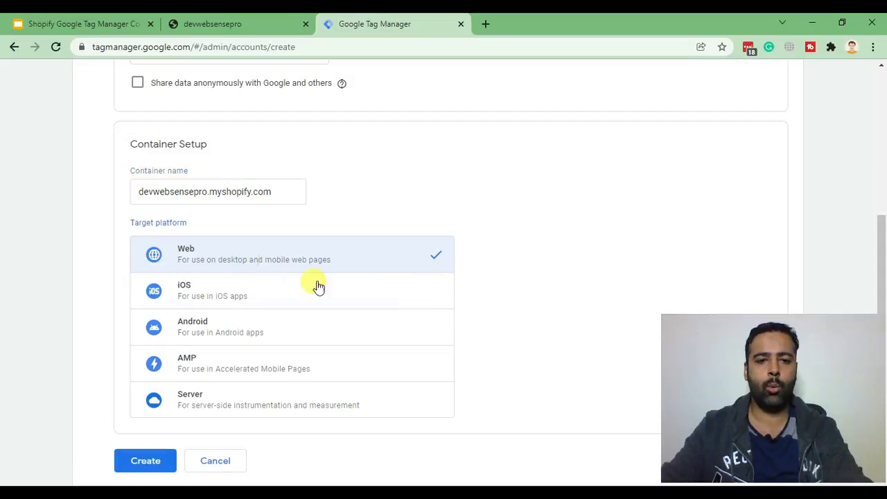
scroll(557, 187, "down", 1)
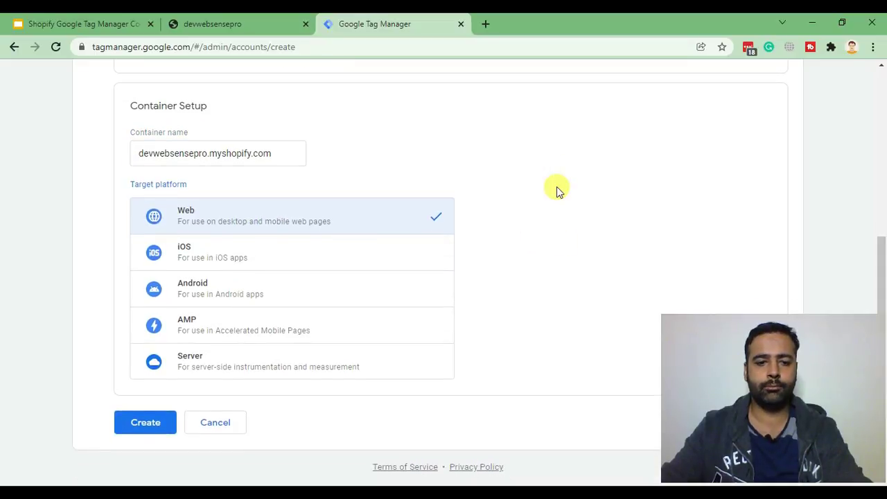
- Create the container and accept the terms of service to reveal GTM-NLXV6QB's install snippets
left_click(137, 425)
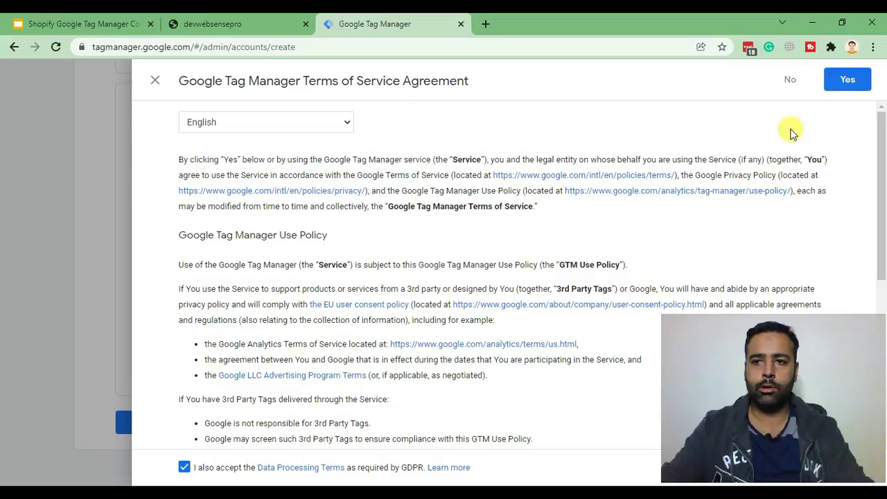
left_click(842, 85)
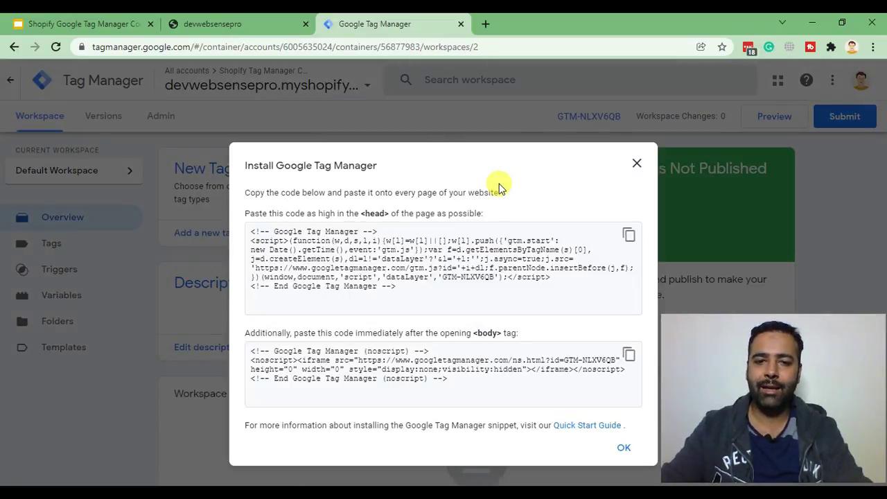
- Select the head code snippet for container GTM-NLXV6QB
left_click_drag(252, 232, 407, 288)
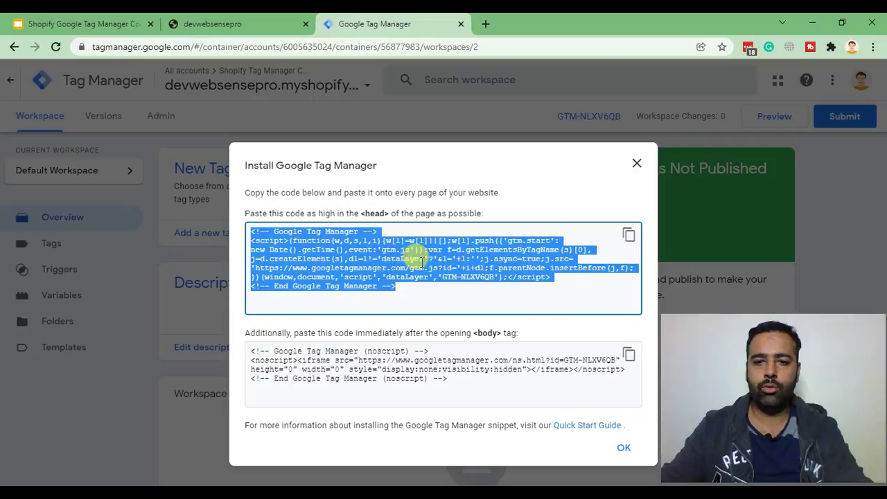
- Copy the head snippet, then load the store's /admin page
left_click(630, 239)
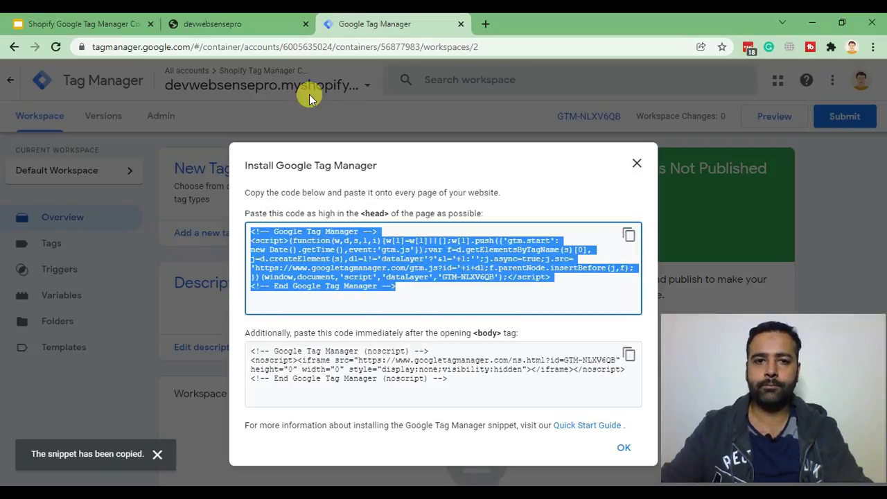
left_click(271, 25)
left_click(301, 44)
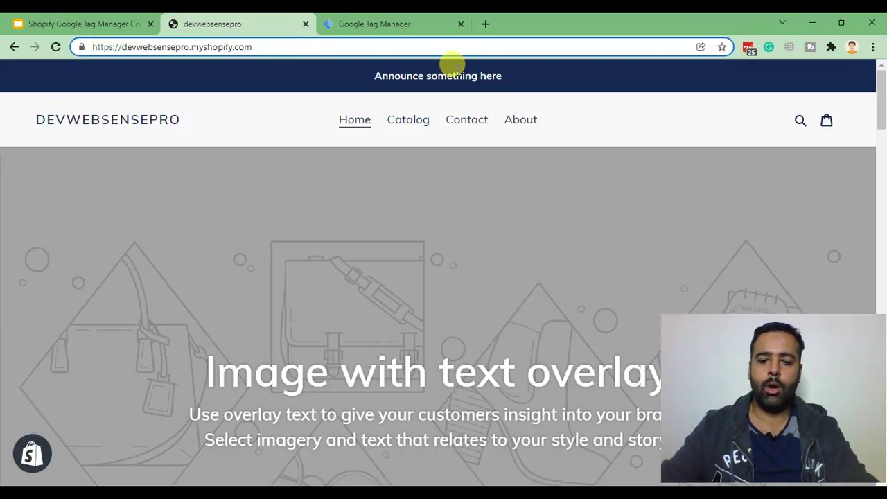
type("/admin")
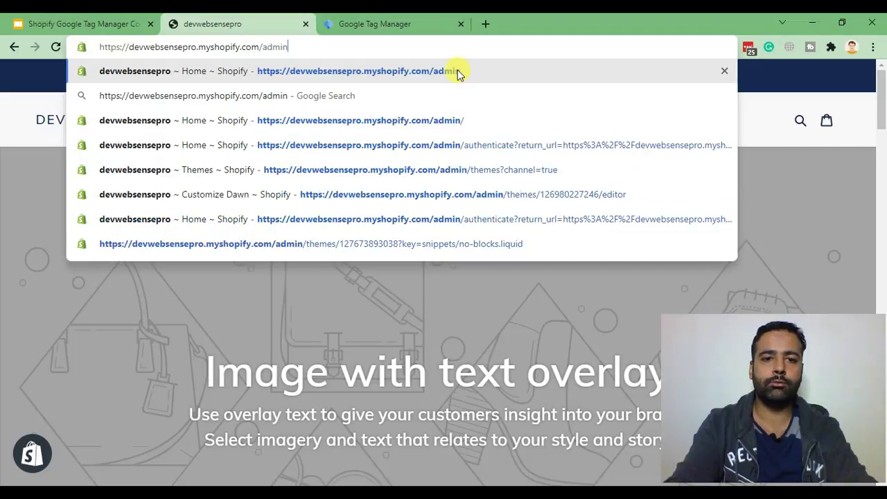
key("Return")
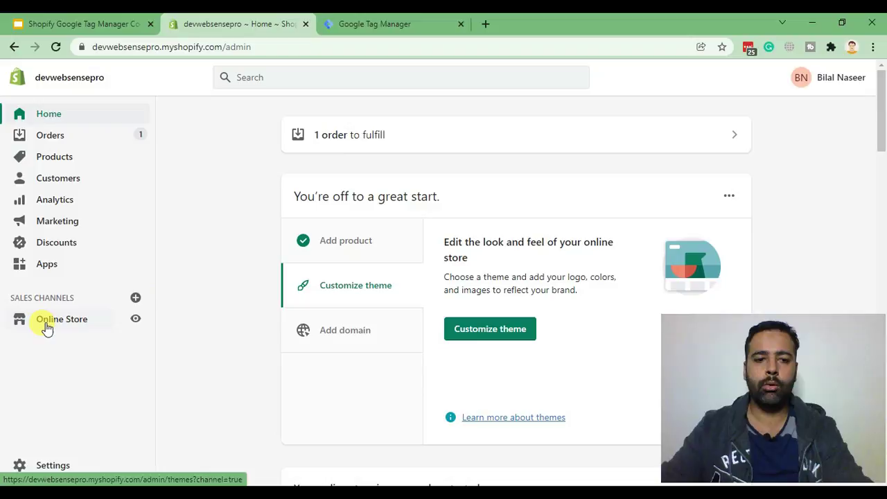
- Open Online Store Themes and point out the current theme Debut and library theme Dawn
left_click(47, 326)
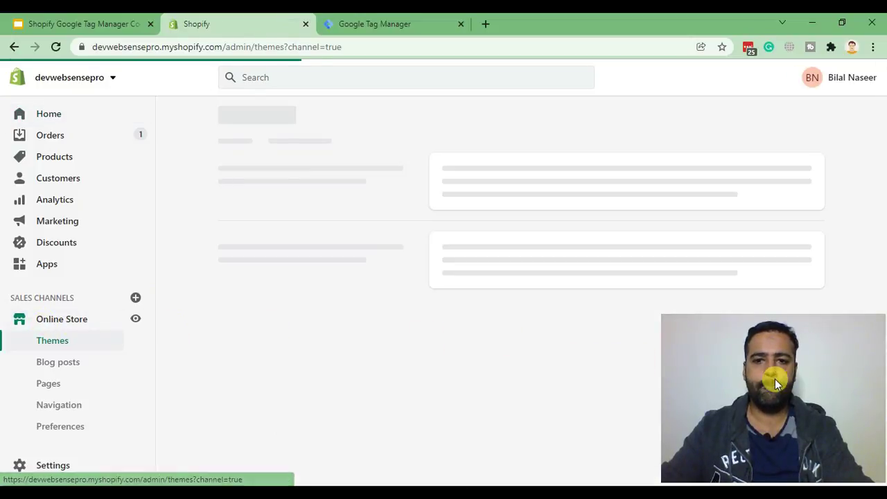
left_click_drag(765, 392, 100, 392)
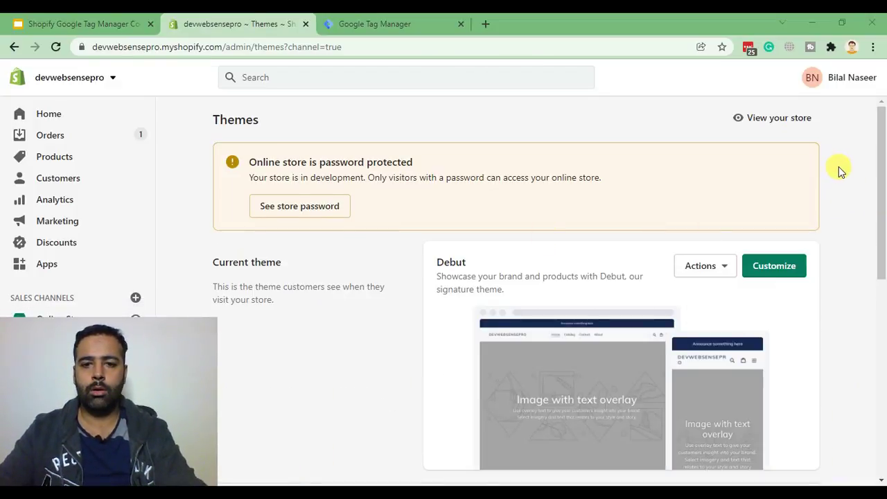
scroll(615, 169, "down", 2)
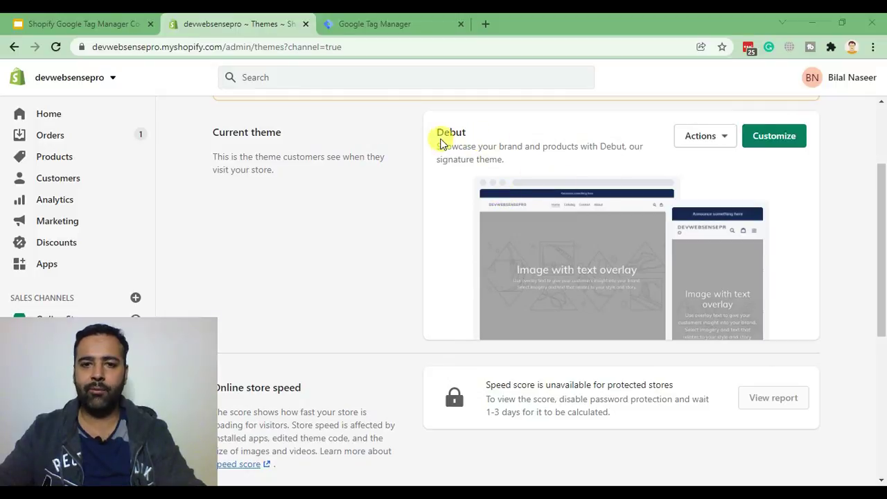
left_click_drag(430, 122, 520, 170)
left_click(555, 162)
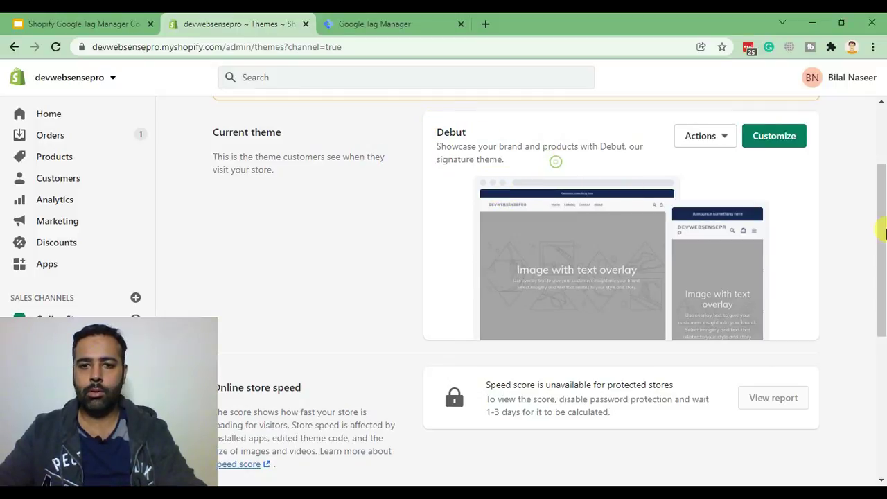
scroll(852, 203, "down", 4)
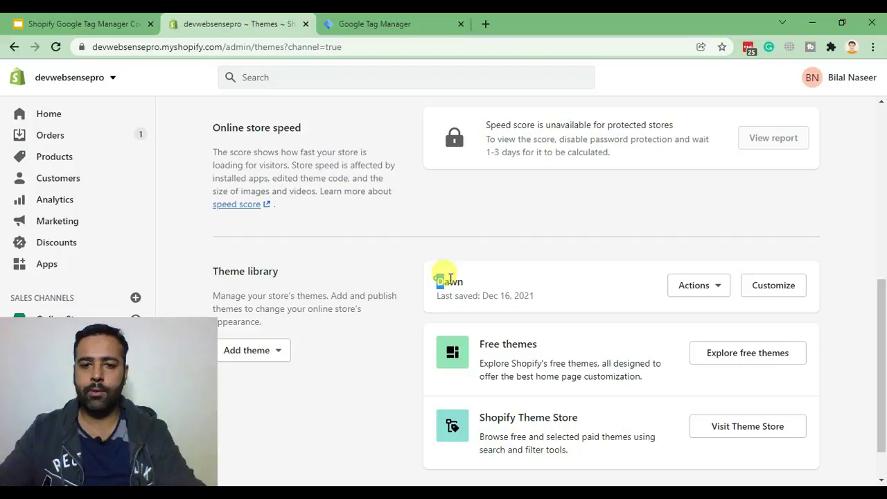
left_click_drag(438, 277, 632, 287)
scroll(631, 287, "up", 6)
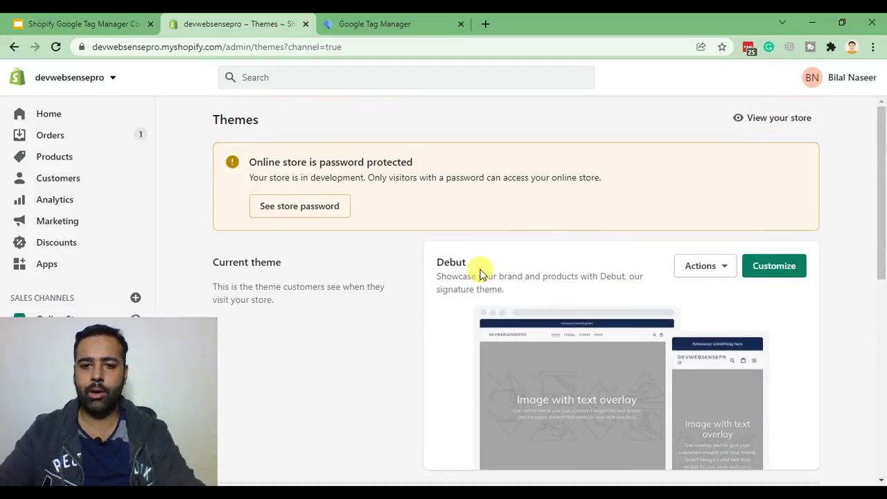
- Open the Debut theme's code editor and filter its files by 'theme' to find theme.liquid
left_click(724, 267)
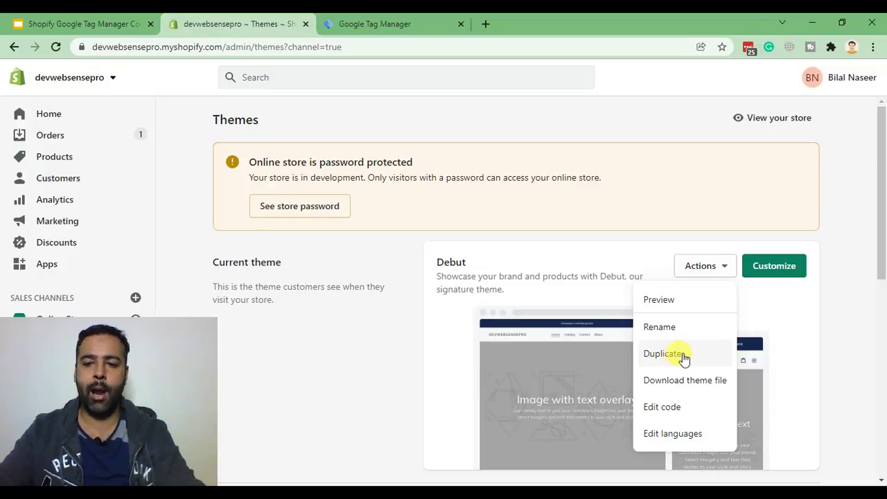
left_click(683, 411)
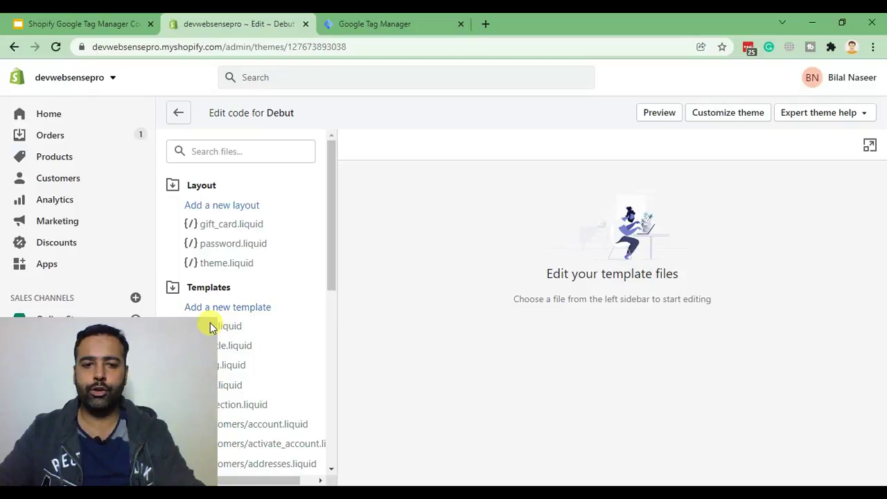
left_click(237, 150)
type("theme")
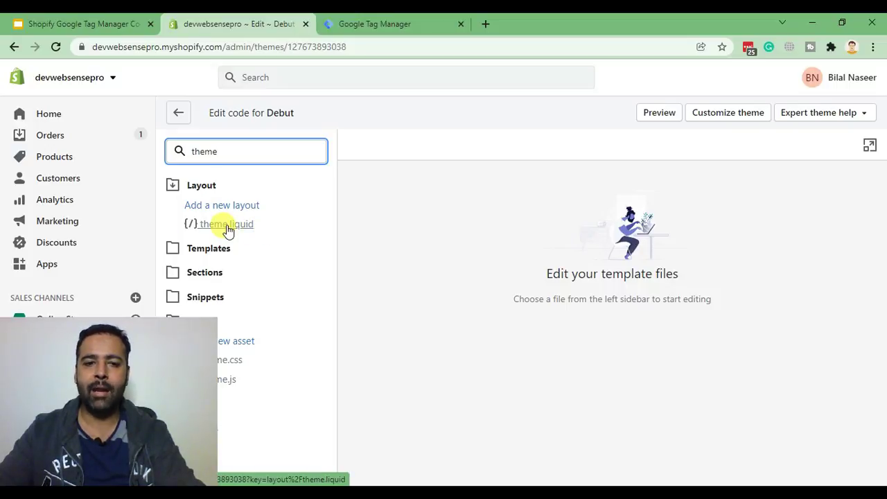
- Open theme.liquid and scroll down through its head section
left_click(228, 231)
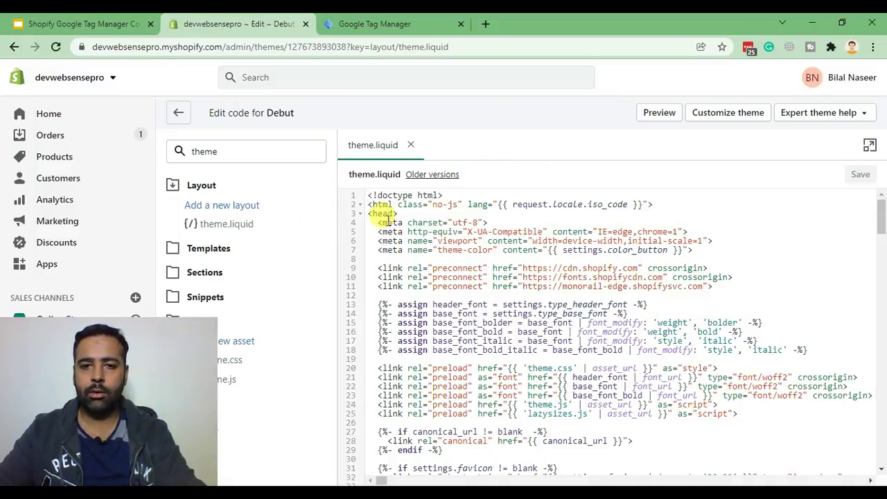
left_click(388, 221)
left_click(379, 214)
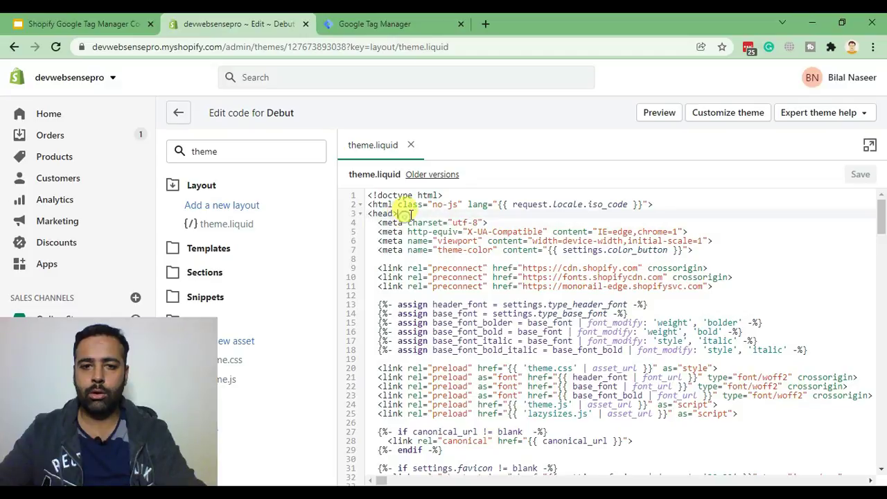
scroll(502, 187, "down", 2)
scroll(504, 189, "down", 2)
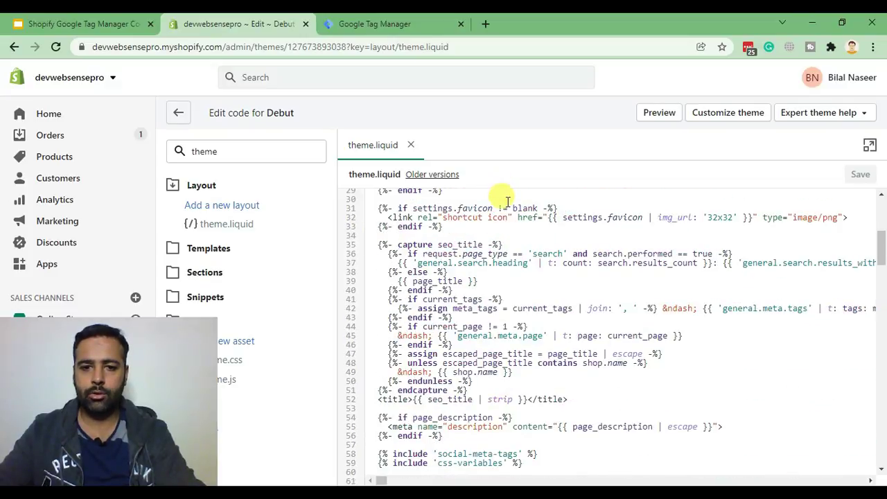
scroll(511, 205, "down", 3)
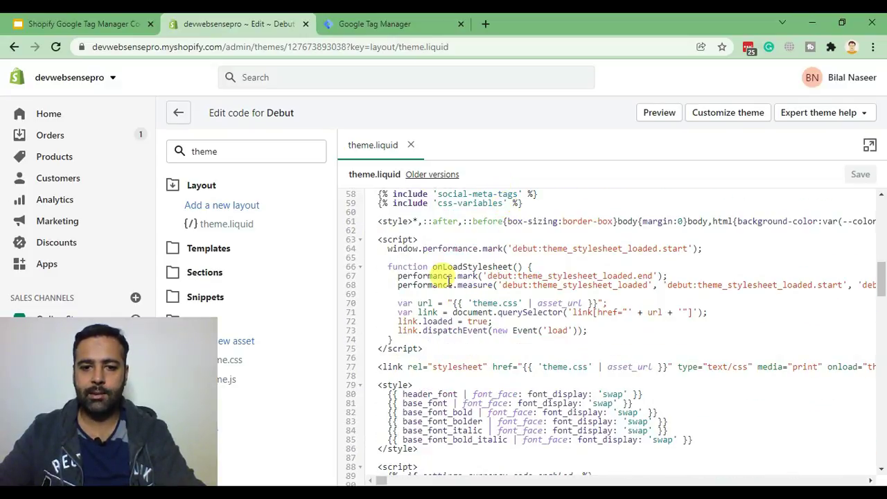
scroll(448, 273, "down", 2)
scroll(451, 272, "down", 8)
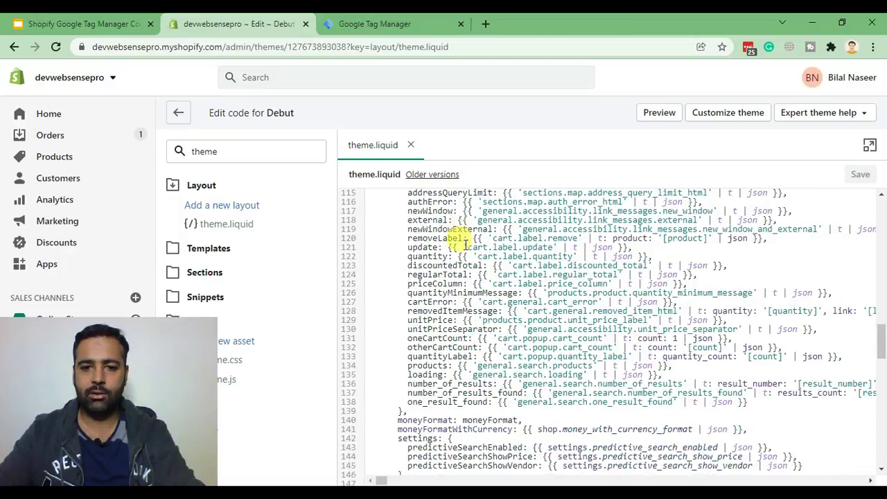
left_click(521, 303)
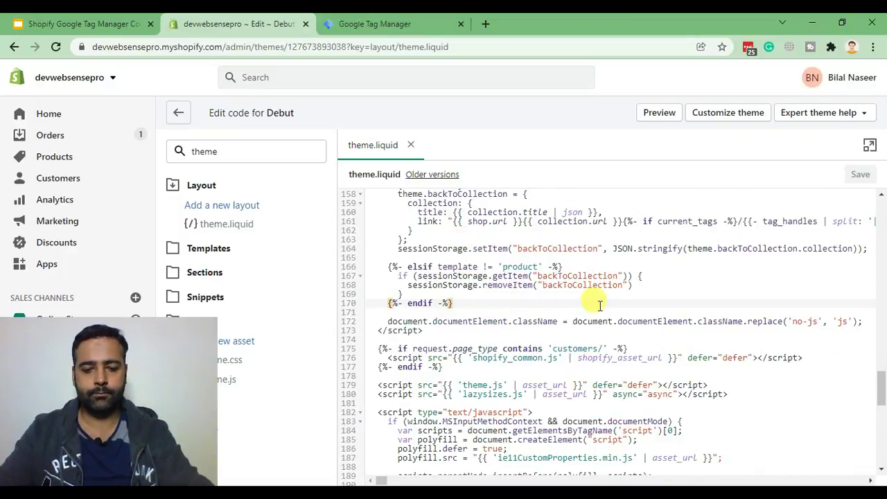
- Find '/head', add blank lines after {{ content_for_header }}, and go back to Tag Manager's install code
key("ctrl+f")
type("/head")
key("Escape")
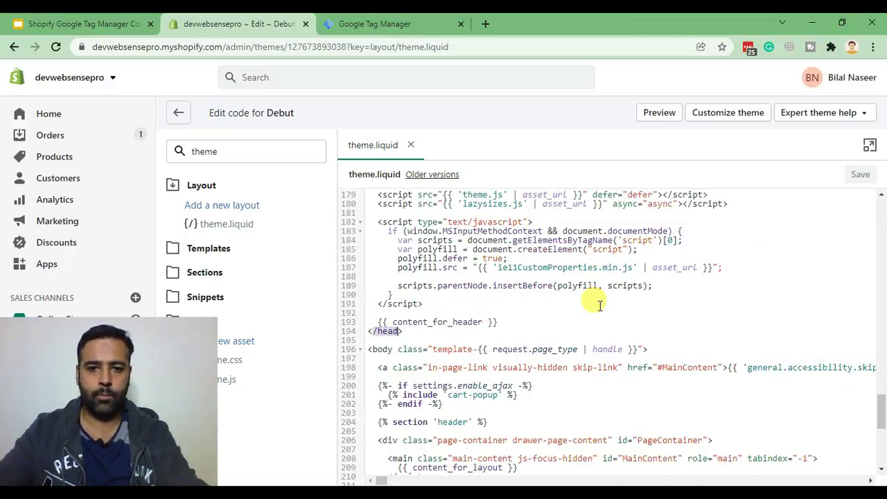
left_click(538, 326)
left_click(495, 315)
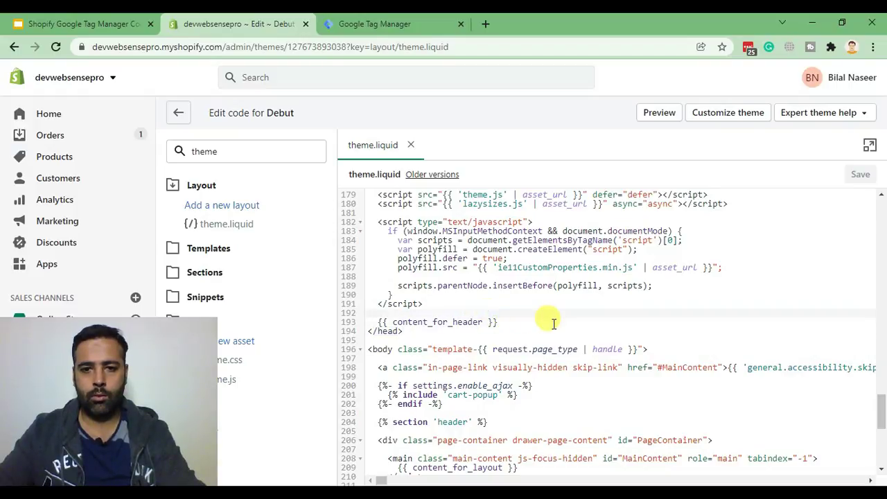
left_click(554, 323)
key("Return")
key("Return")
key("Return")
key("Return")
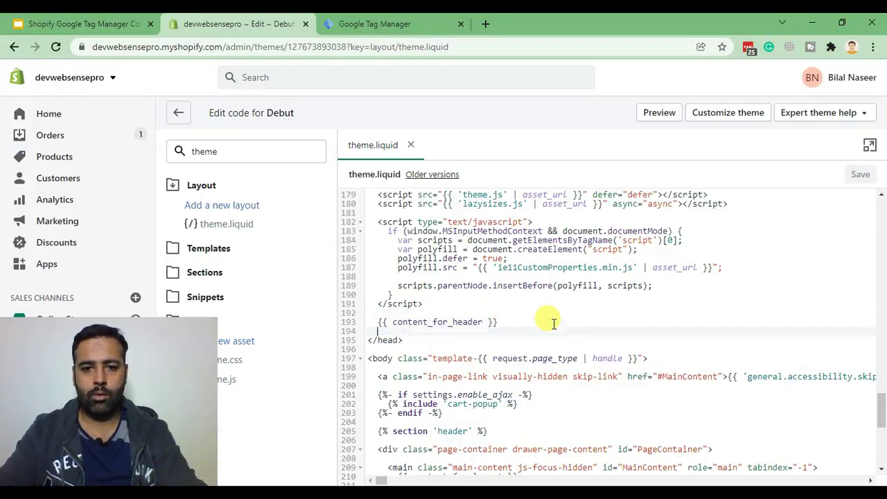
key("Up")
key("Up")
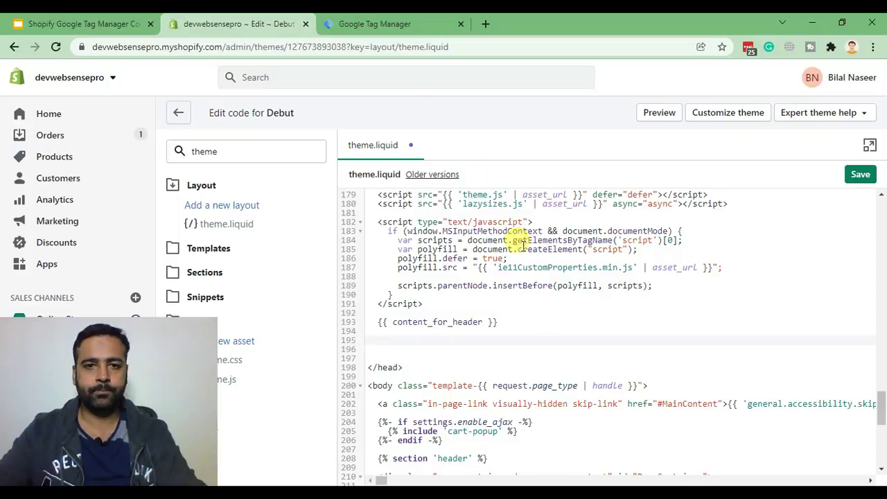
left_click(382, 17)
- Paste the GTM-NLXV6QB head snippet after content_for_header in theme.liquid and save the file
left_click(626, 232)
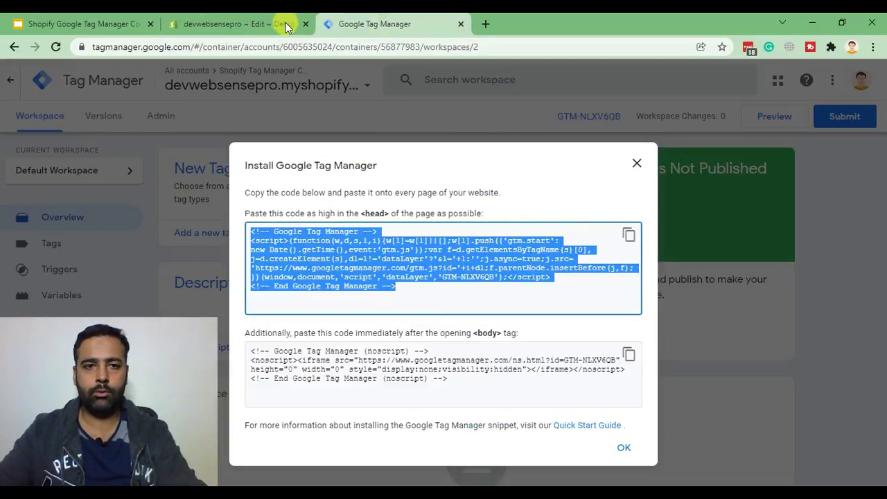
left_click(281, 23)
key("ctrl+v")
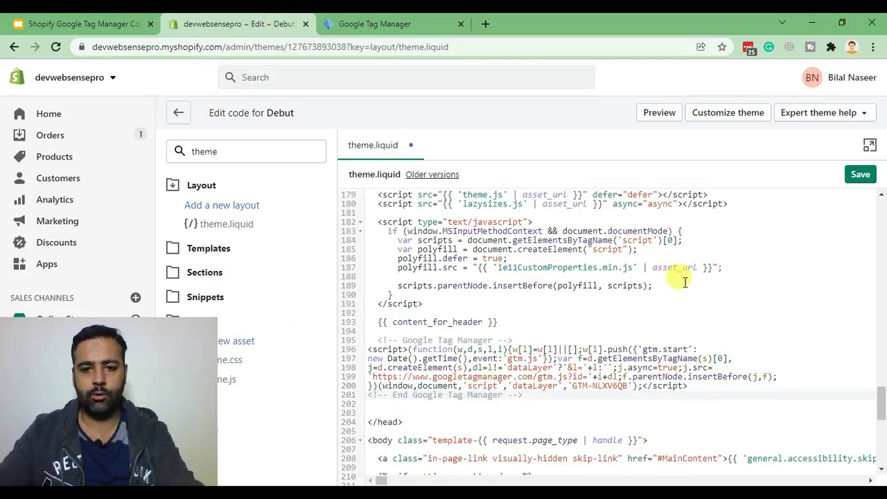
left_click(862, 177)
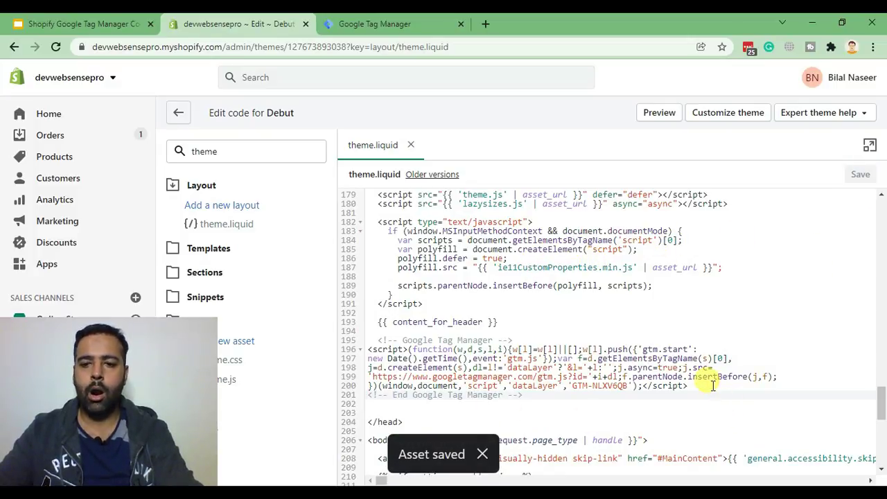
left_click_drag(689, 386, 376, 341)
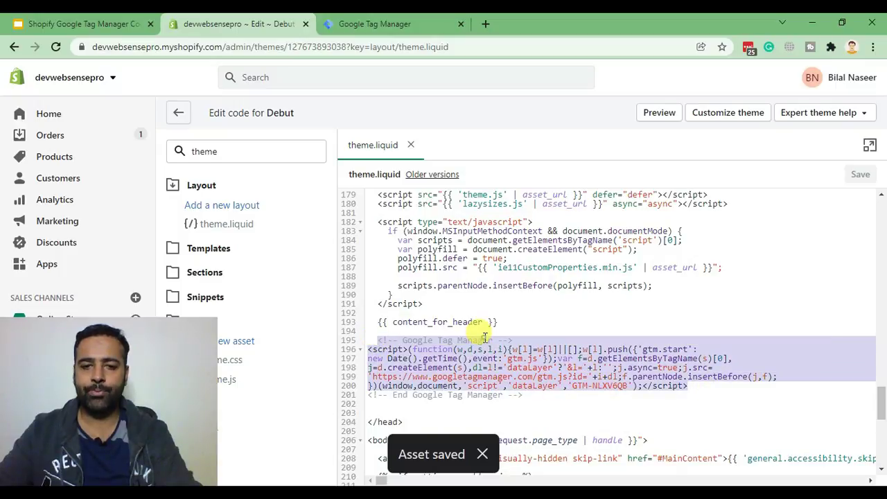
left_click(670, 341)
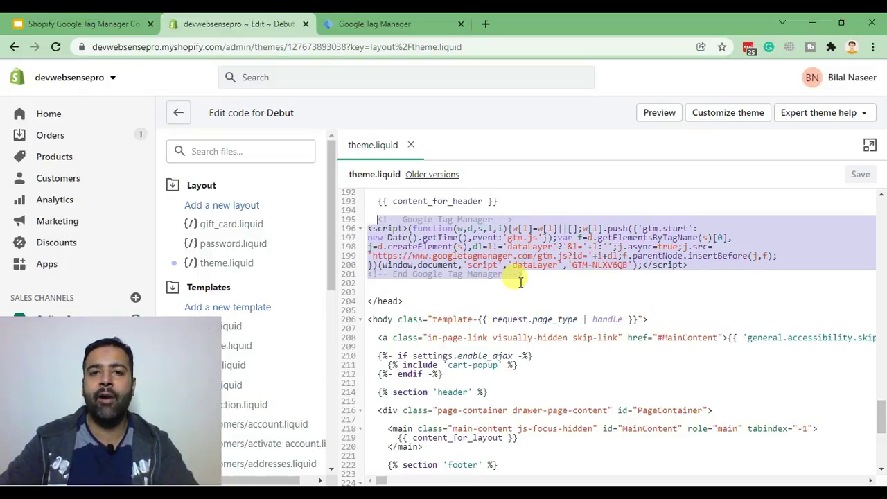
- Go to Settings > Checkout and scroll down to the Additional scripts section
left_click_drag(90, 362, 737, 380)
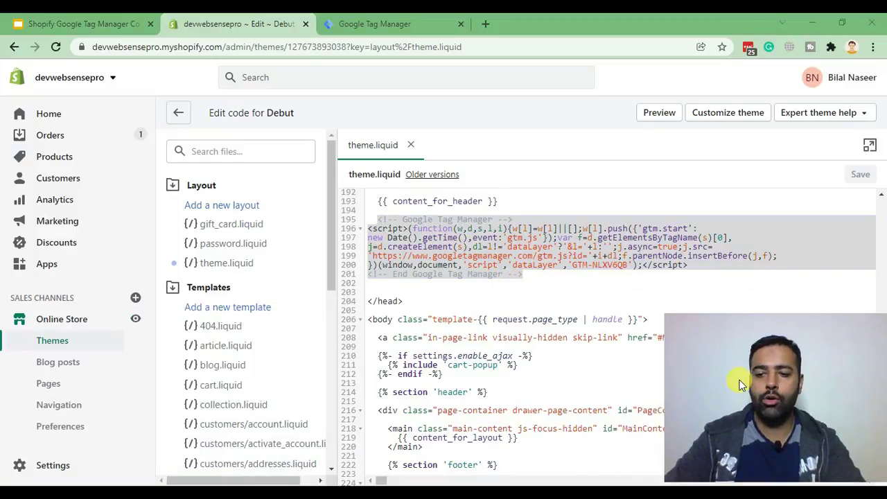
left_click(61, 463)
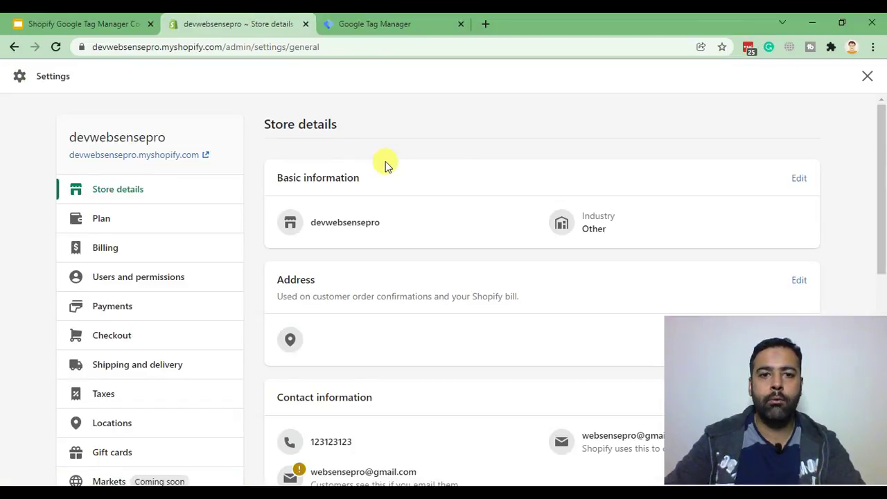
left_click(107, 340)
scroll(425, 141, "down", 10)
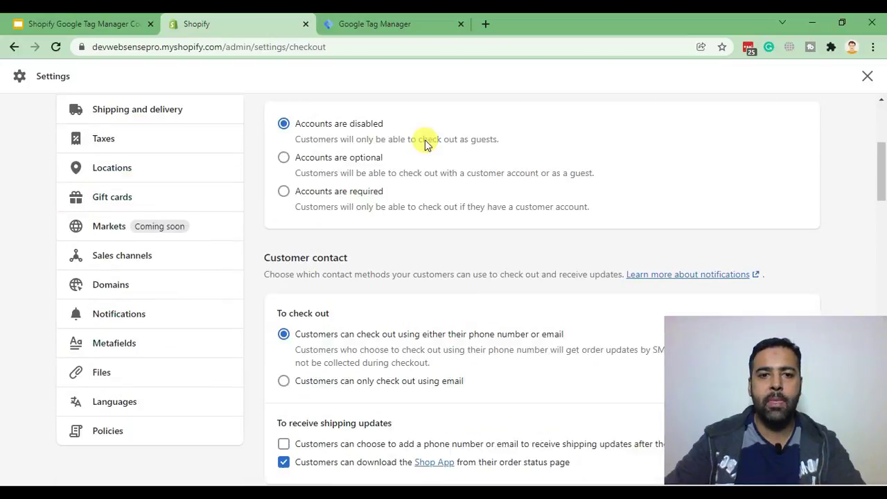
scroll(425, 141, "down", 20)
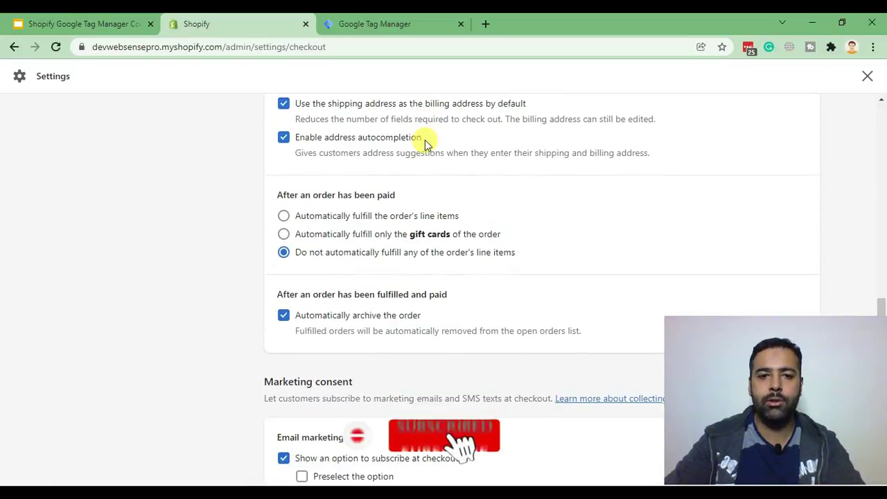
scroll(425, 141, "down", 4)
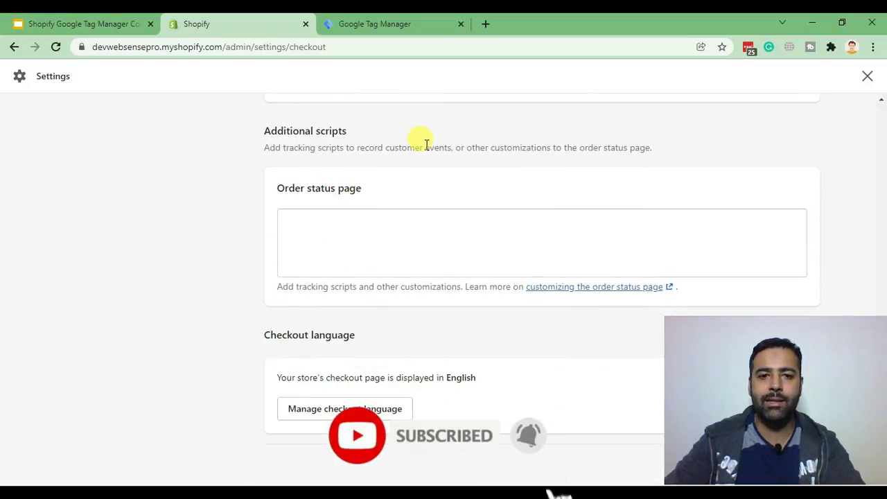
scroll(265, 131, "down", 1)
- Paste the GTM snippet into the Order status page scripts box and save
left_click_drag(264, 126, 356, 119)
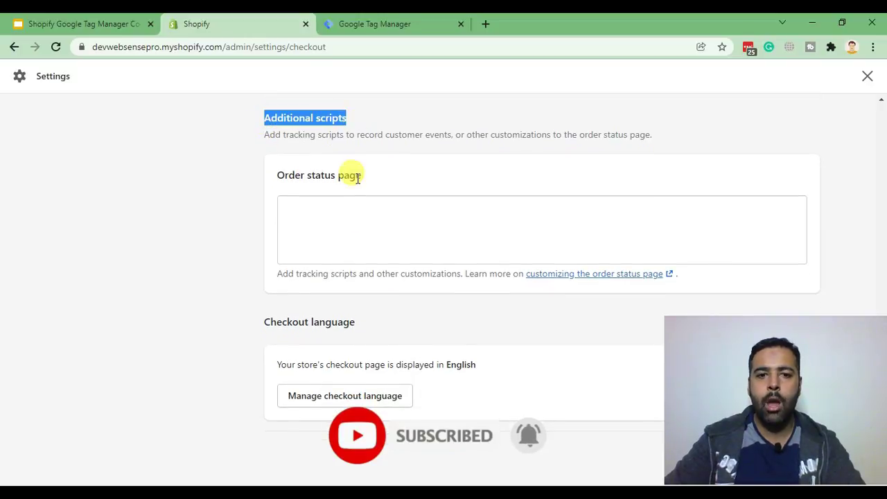
left_click_drag(369, 182, 279, 175)
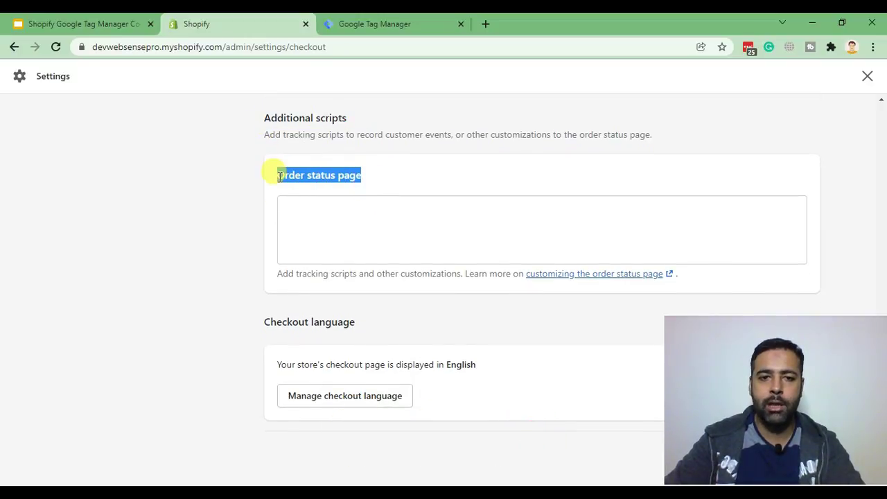
left_click(341, 226)
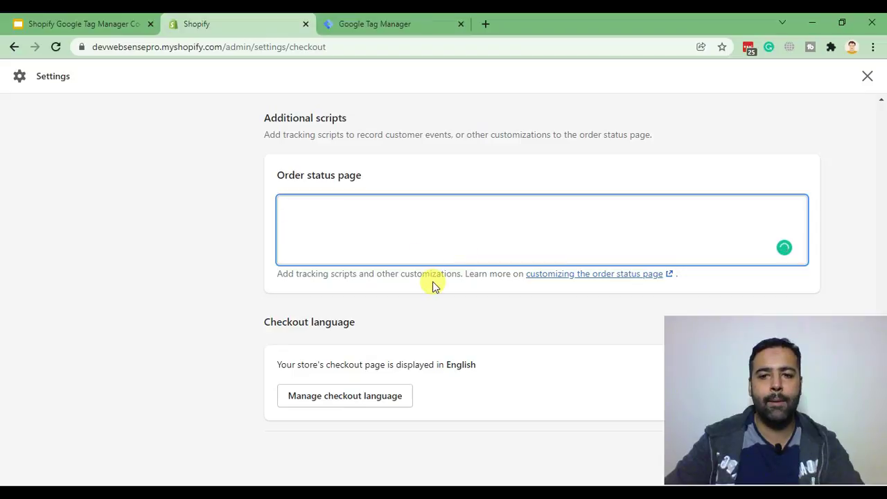
key("ctrl+v")
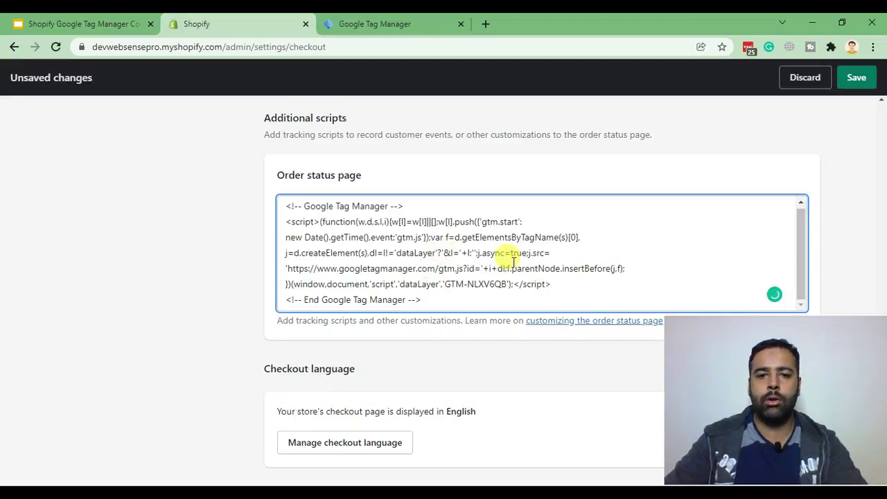
left_click(857, 77)
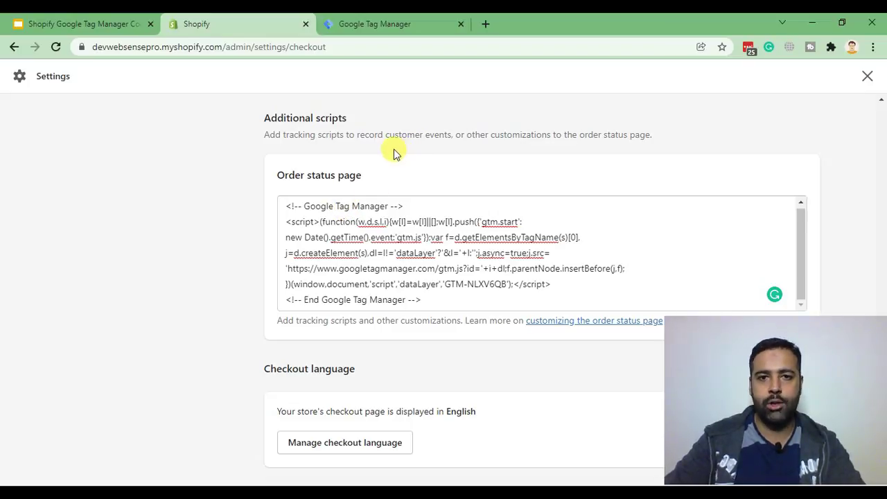
- Start GTM preview and connect Tag Assistant to devwebsensepro.myshopify.com
left_click(391, 28)
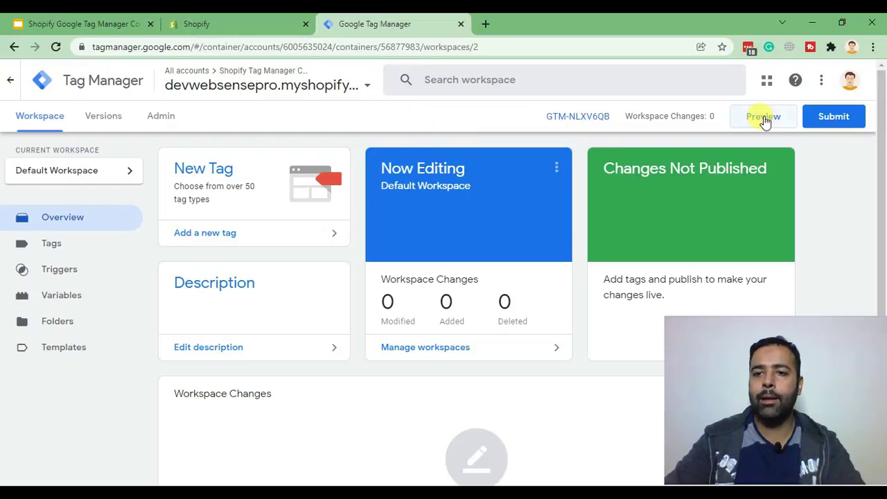
left_click(766, 119)
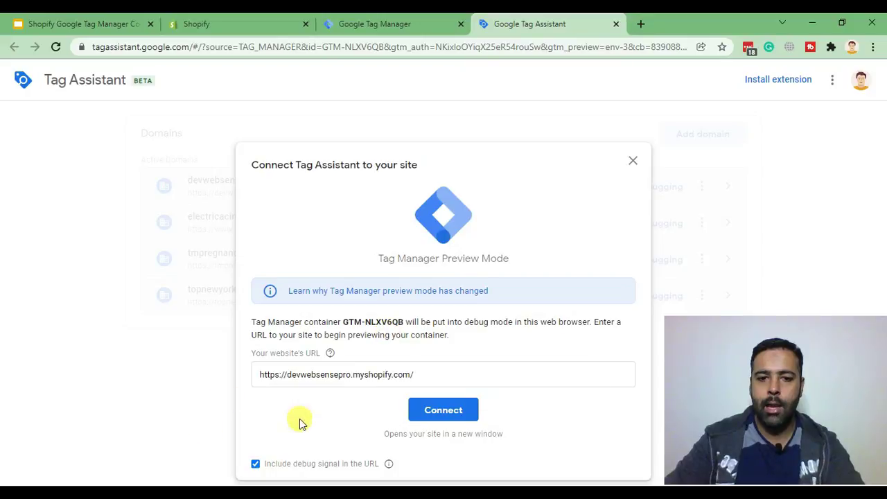
left_click_drag(451, 380, 246, 383)
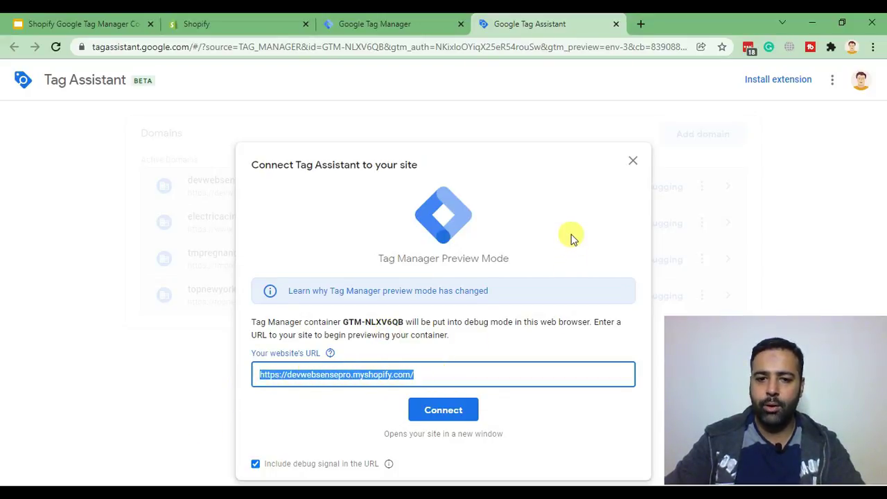
left_click(463, 416)
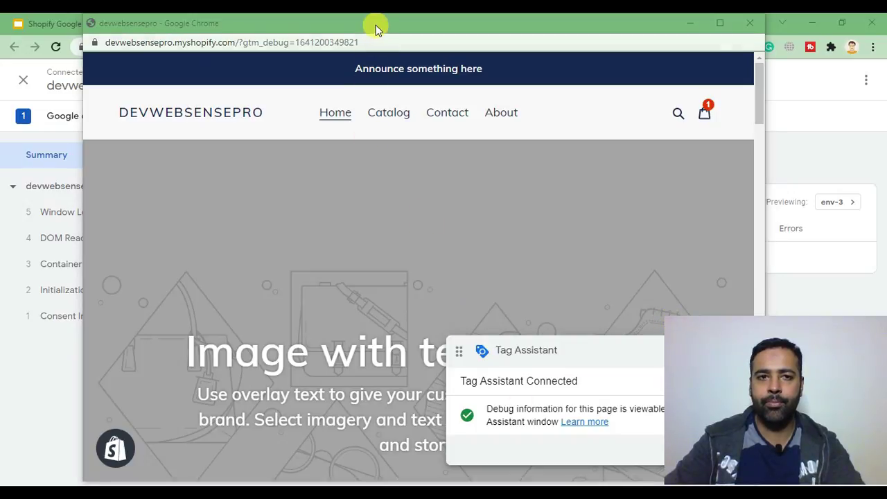
- Minimize the store preview window and dismiss Tag Assistant's Connected! confirmation
left_click_drag(376, 25, 318, 27)
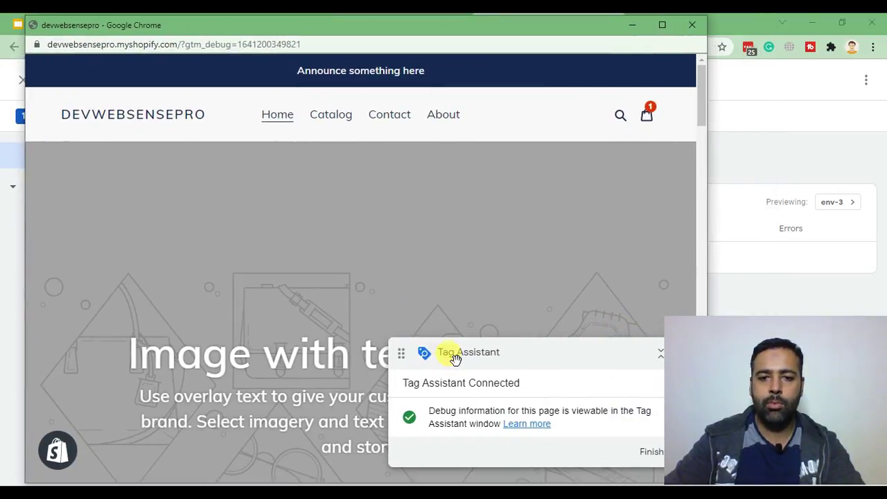
left_click(628, 29)
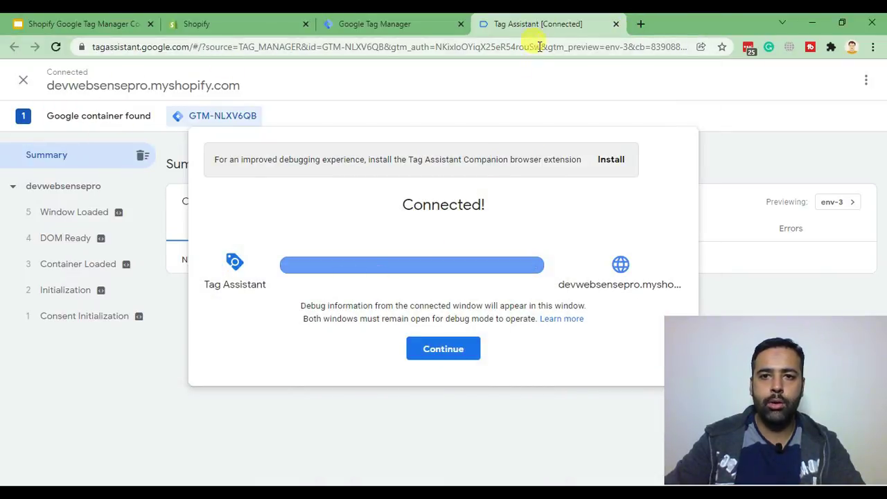
left_click(444, 355)
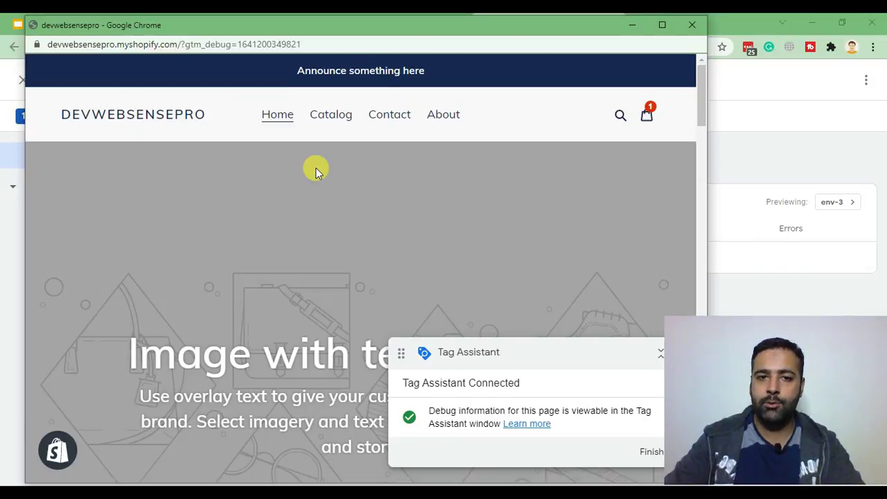
- Open the Black Plain Tshirt from the store catalog and proceed to checkout
left_click(323, 119)
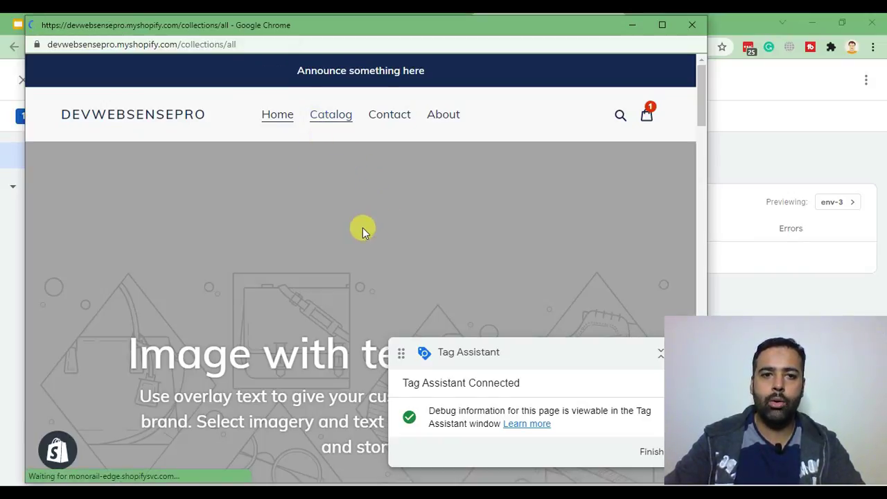
scroll(158, 316, "down", 2)
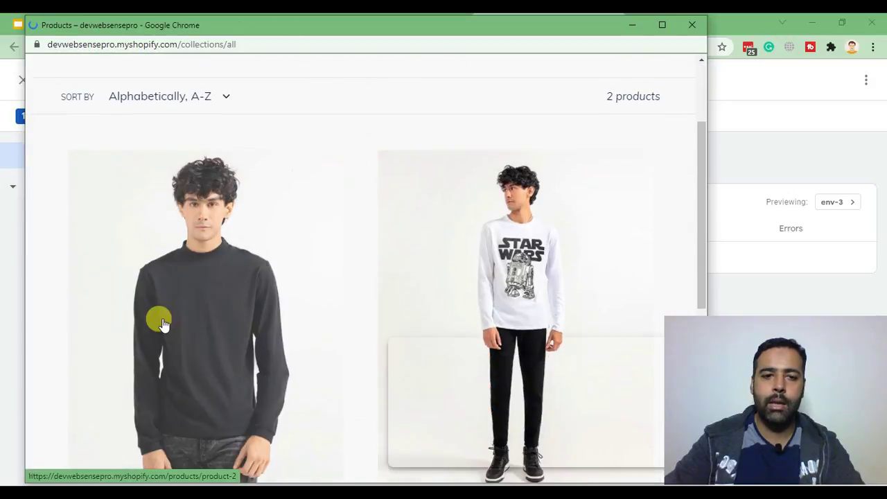
left_click(315, 229)
scroll(492, 228, "down", 2)
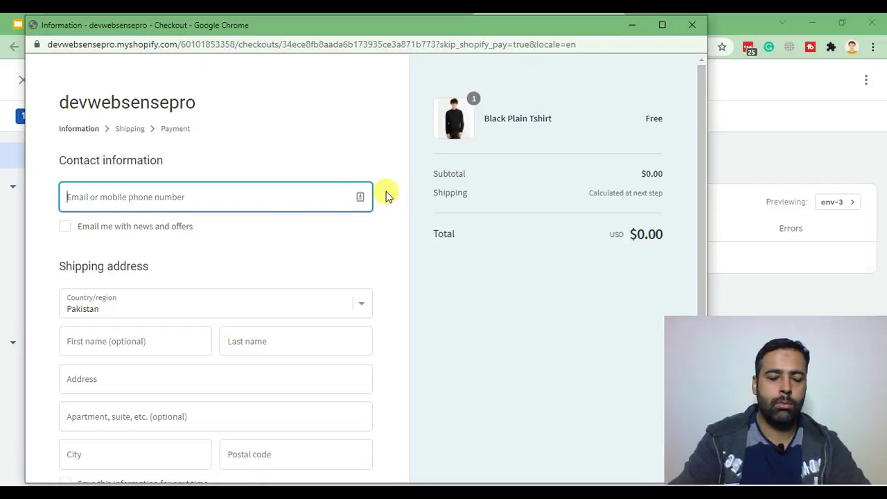
- Enter a test contact e-mail and accept the autofilled Canadian shipping address
type("test@test")
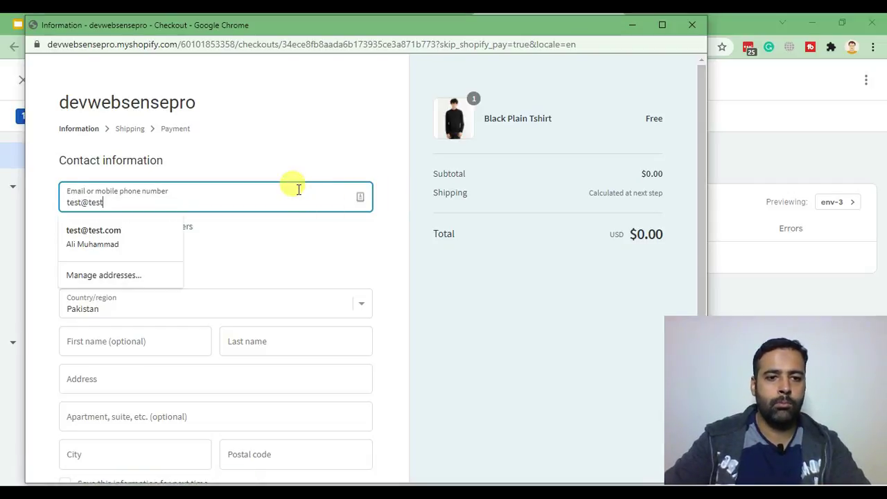
key("Down")
key("Return")
scroll(298, 189, "down", 2)
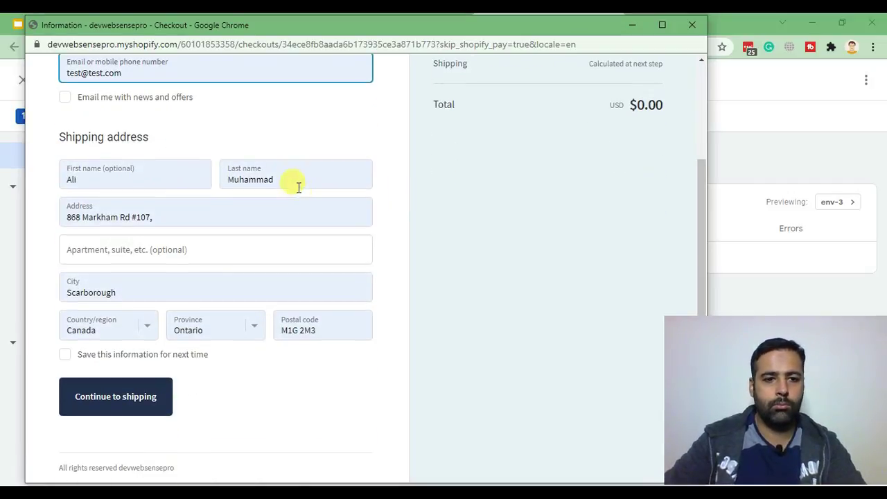
- Continue through the shipping and payment steps, noting the warning that real orders aren't accepted
left_click(155, 397)
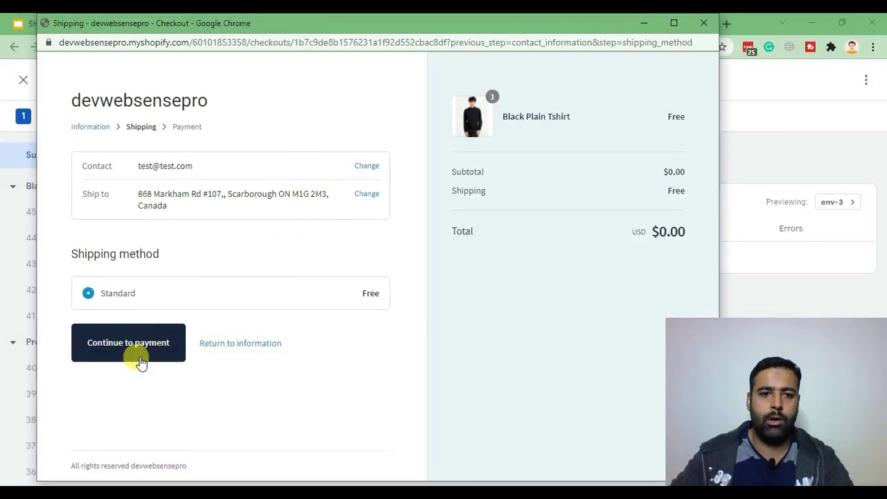
left_click(141, 355)
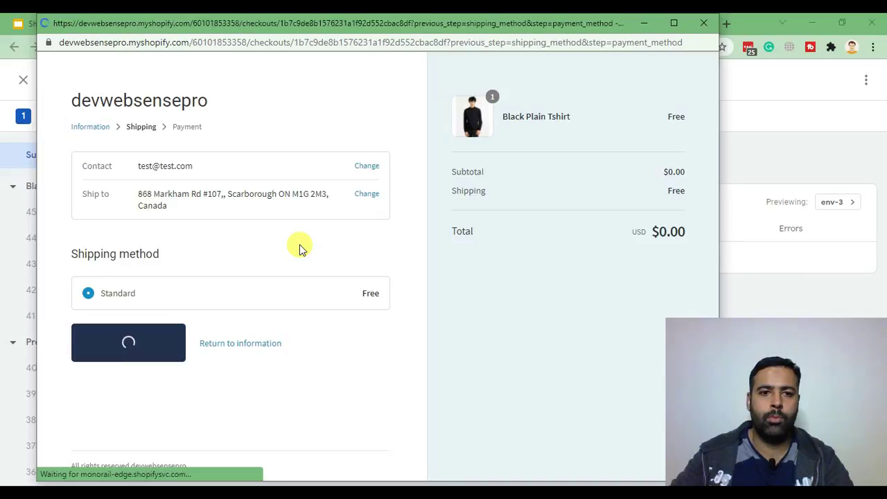
scroll(303, 212, "down", 2)
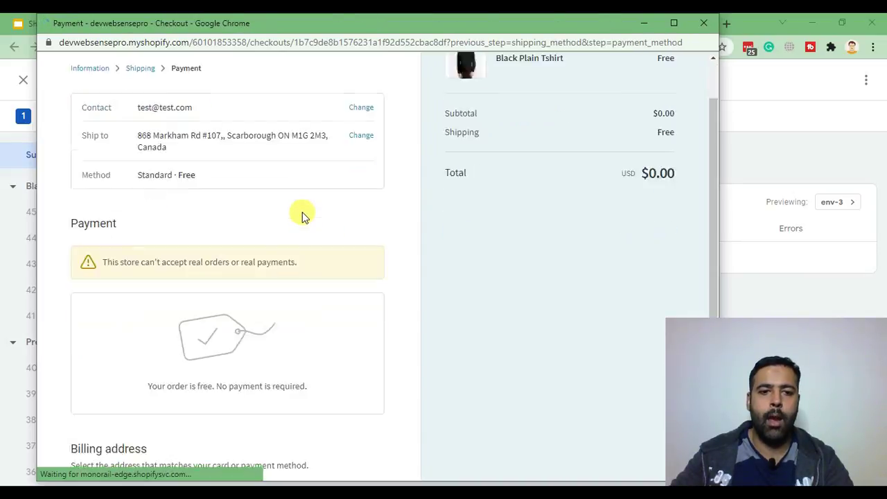
left_click_drag(115, 197, 301, 191)
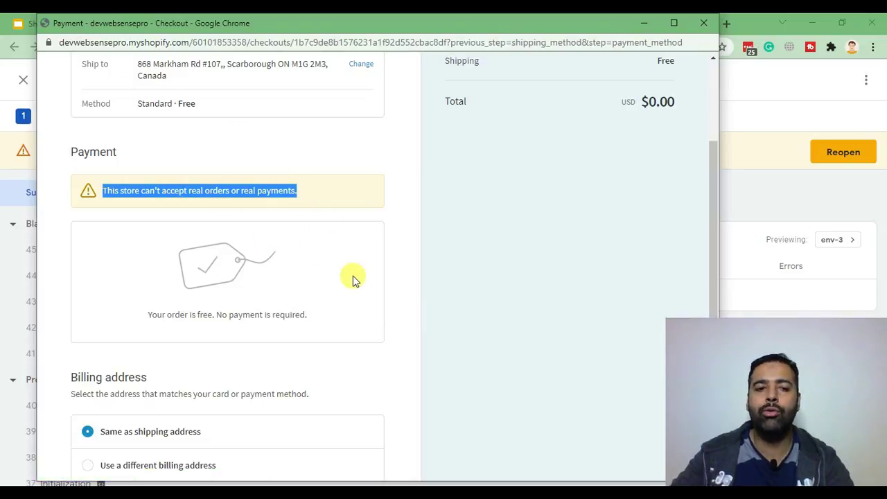
scroll(353, 277, "up", 2)
scroll(356, 258, "down", 4)
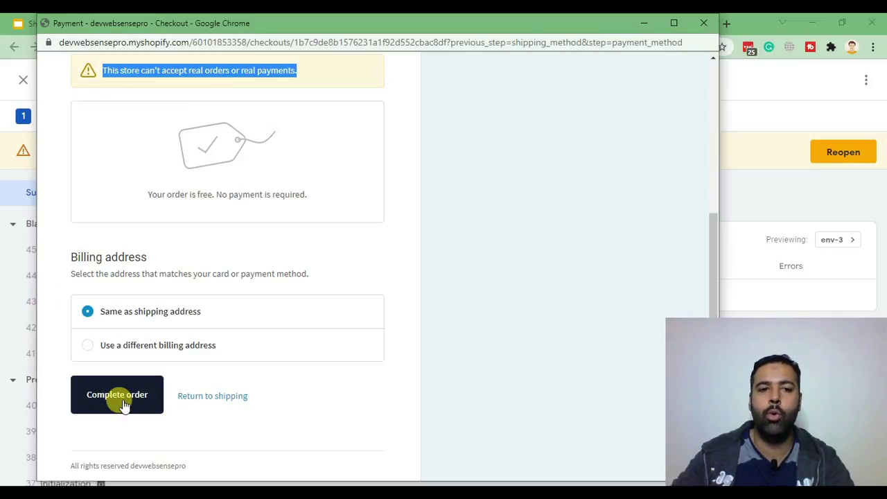
- Complete the free test order, then return to Tag Assistant from the thank-you page
left_click(124, 405)
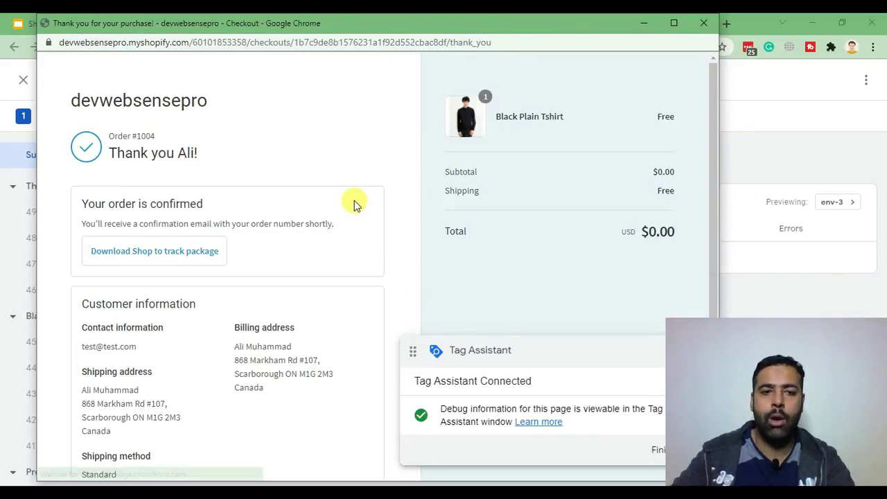
left_click_drag(205, 156, 104, 152)
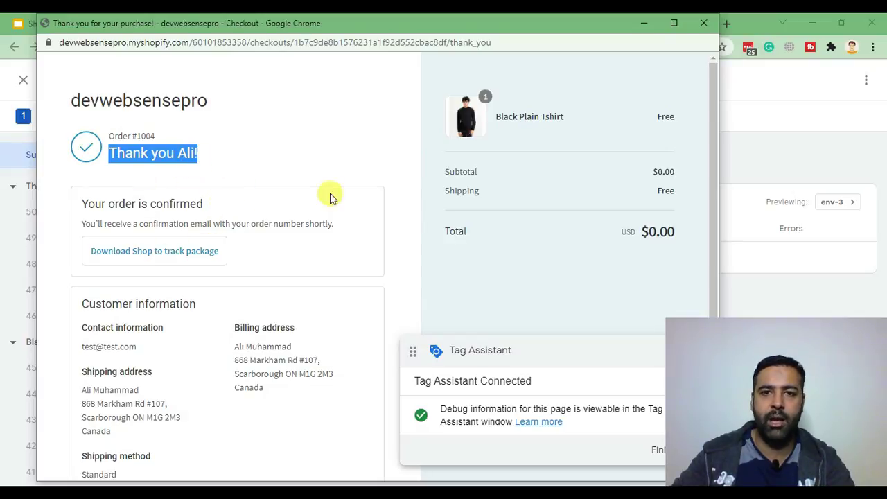
left_click(644, 23)
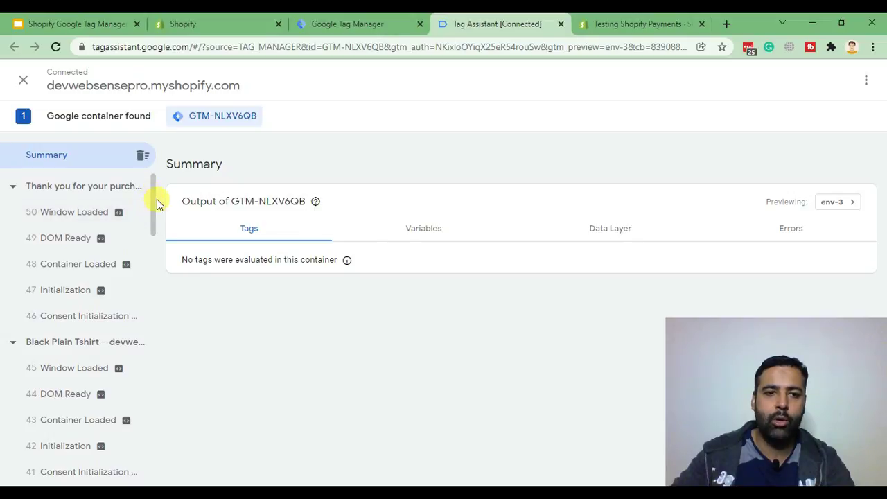
mouse_move(153, 201)
left_mouse_down()
mouse_move(145, 441)
mouse_move(154, 194)
left_mouse_up()
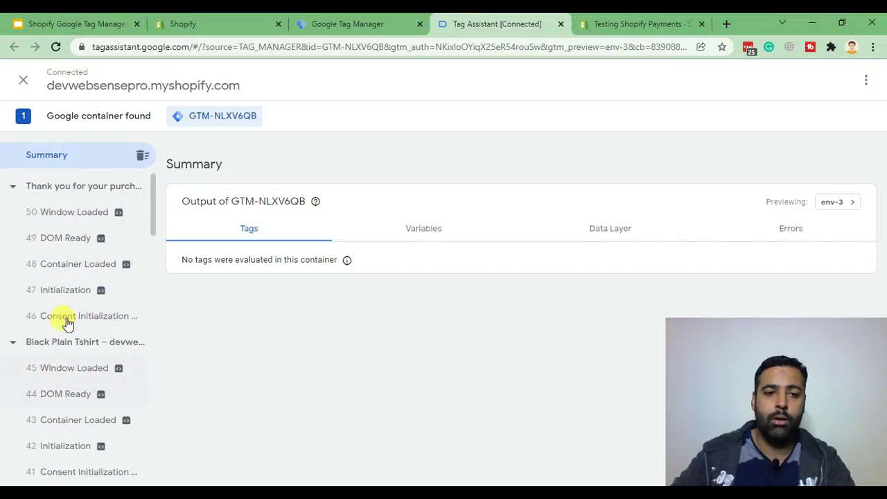
scroll(67, 323, "down", 15)
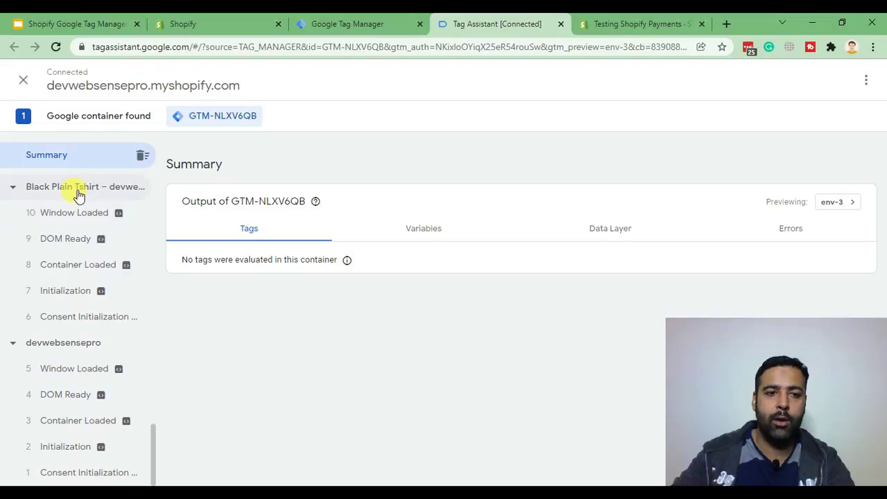
scroll(76, 235, "up", 2)
scroll(75, 256, "up", 4)
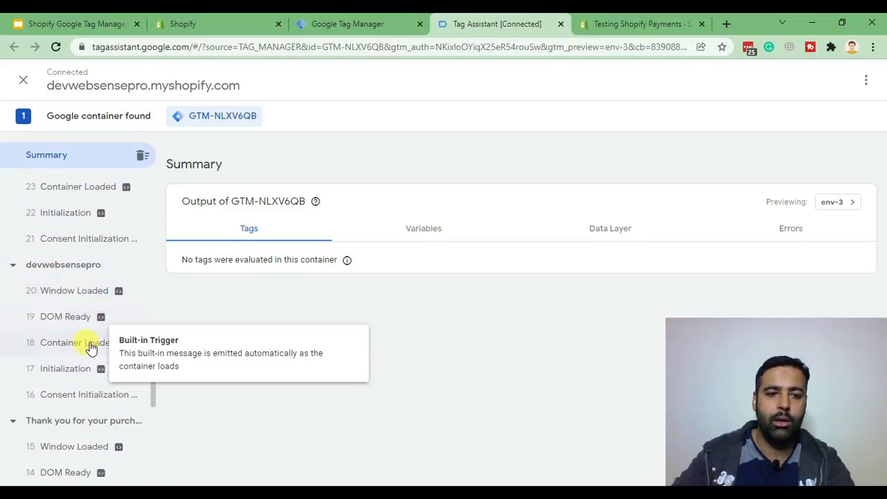
scroll(69, 305, "down", 2)
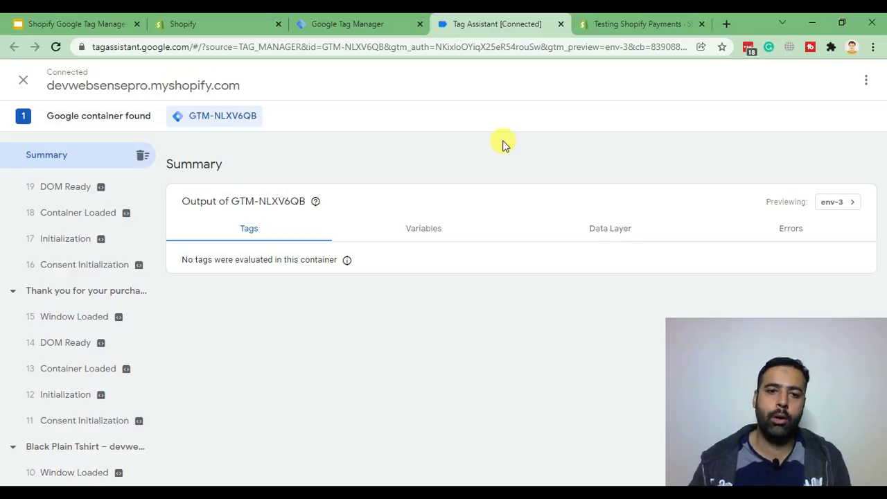
- Switch to the Shopify Google Tag Manager Course deck and highlight the GA4 setup lesson
left_click(36, 22)
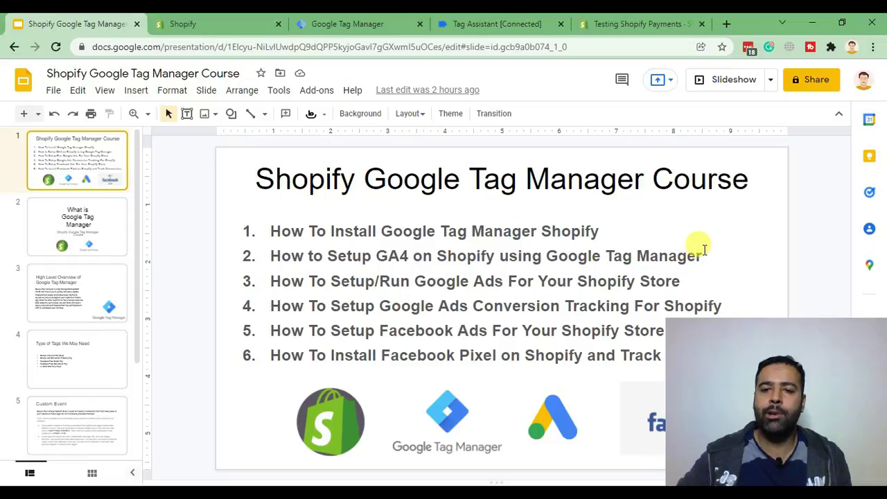
left_click_drag(702, 254, 254, 254)
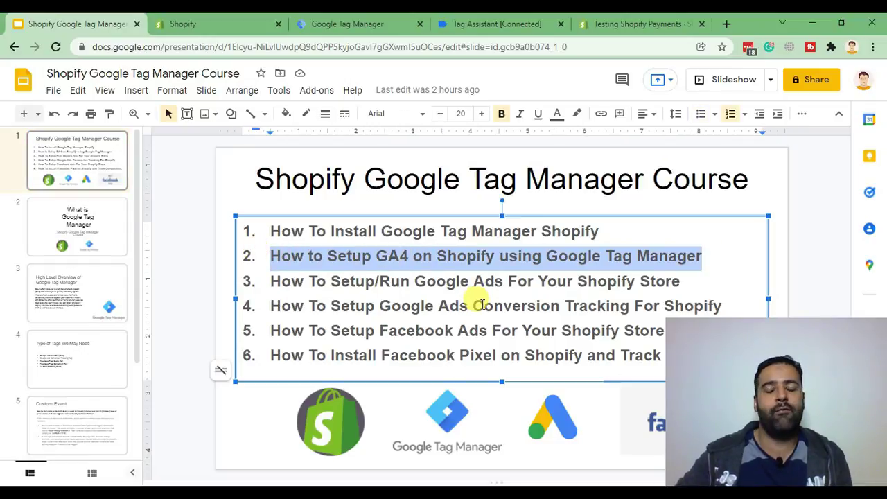